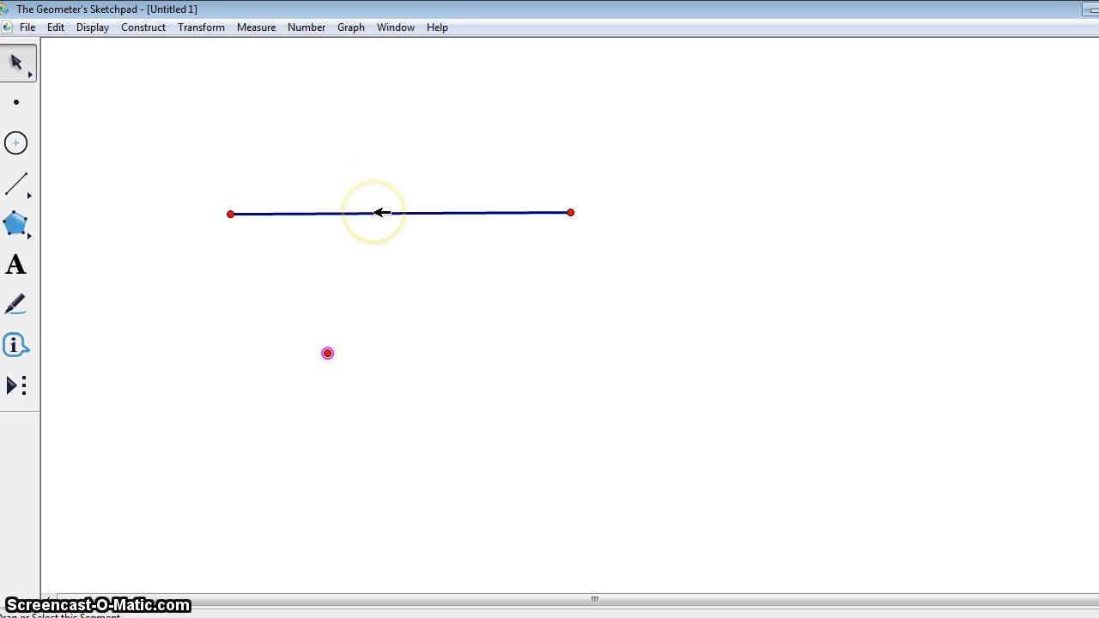
Step: Construct a line parallel to the upper segment through the separate point below it
left_click_drag(183, 157, 668, 357)
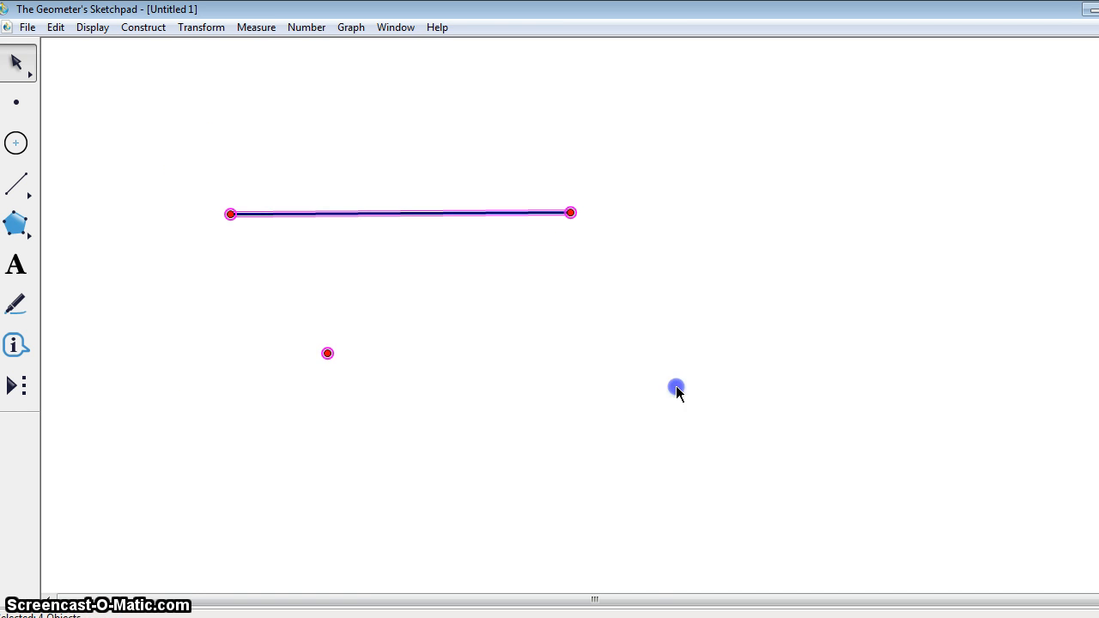
left_click(550, 323)
left_click(458, 212)
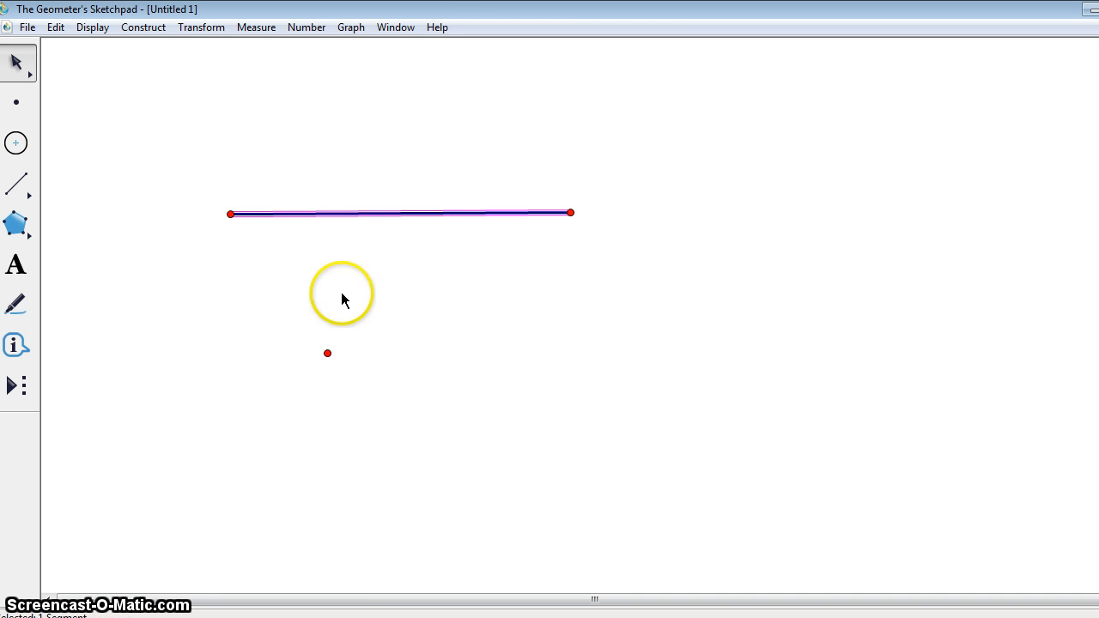
left_click(328, 353, "shift")
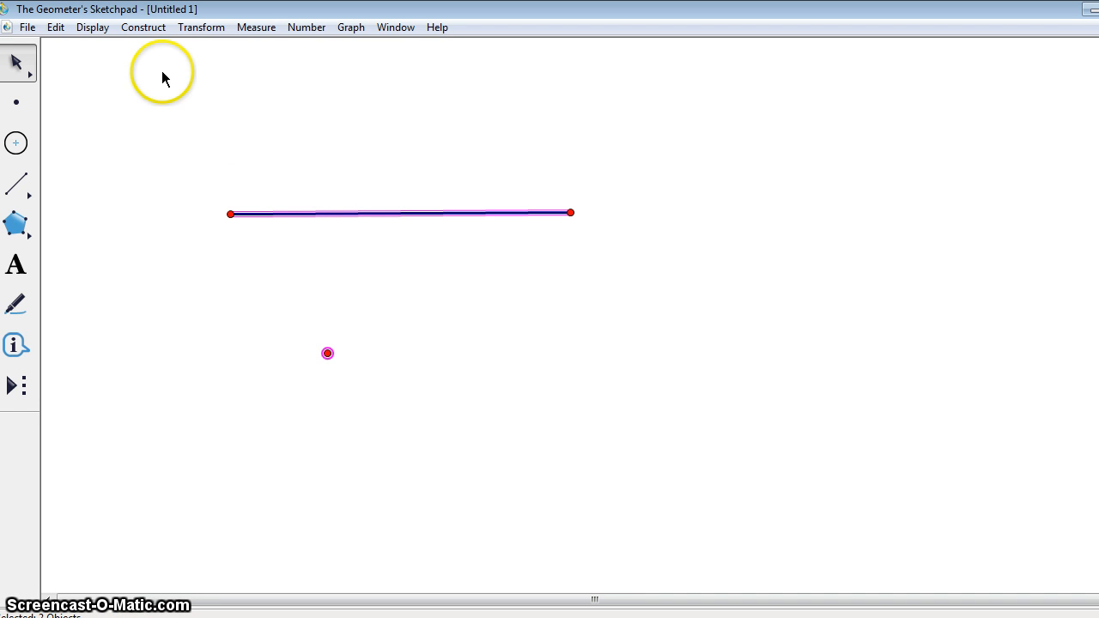
left_click(142, 28)
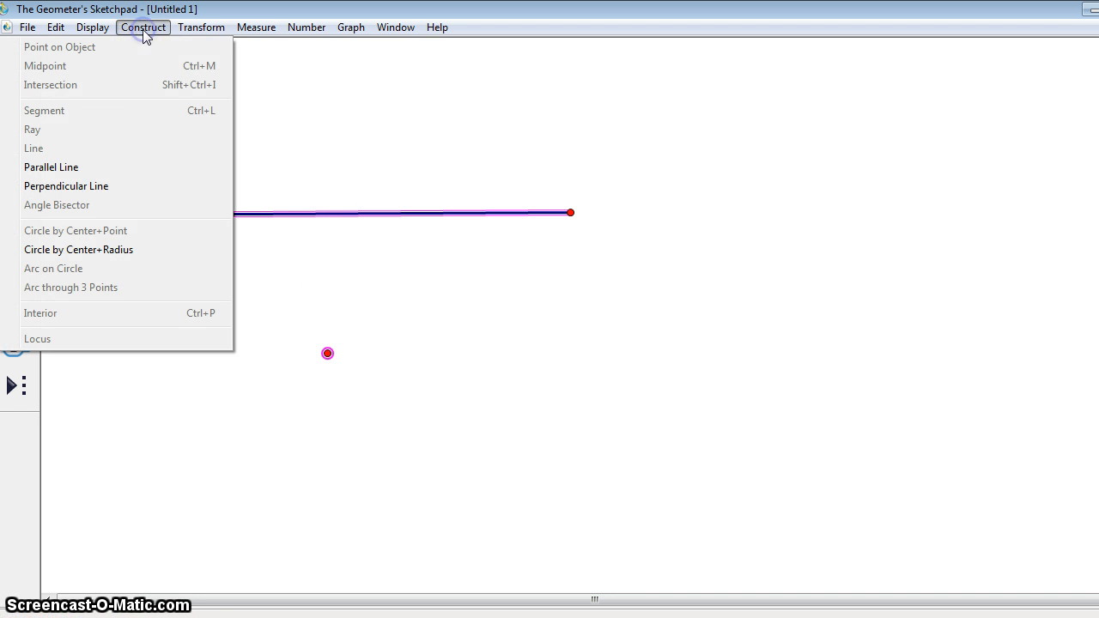
left_click(150, 167)
left_click(471, 297)
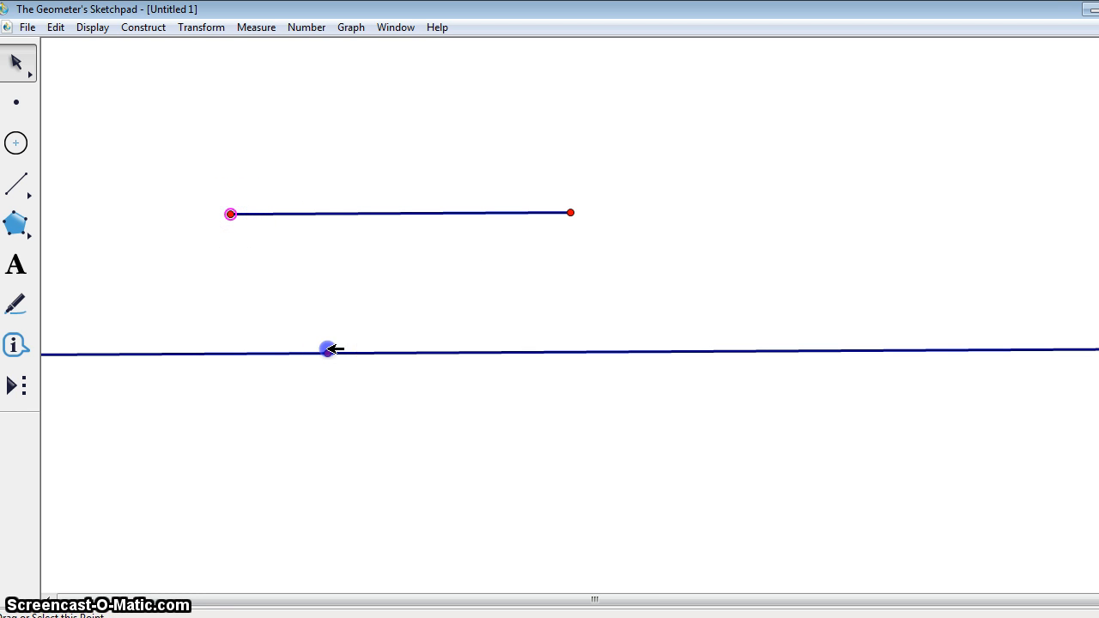
Step: Construct a segment joining the upper segment's left endpoint to the point on the parallel line
left_click(29, 185)
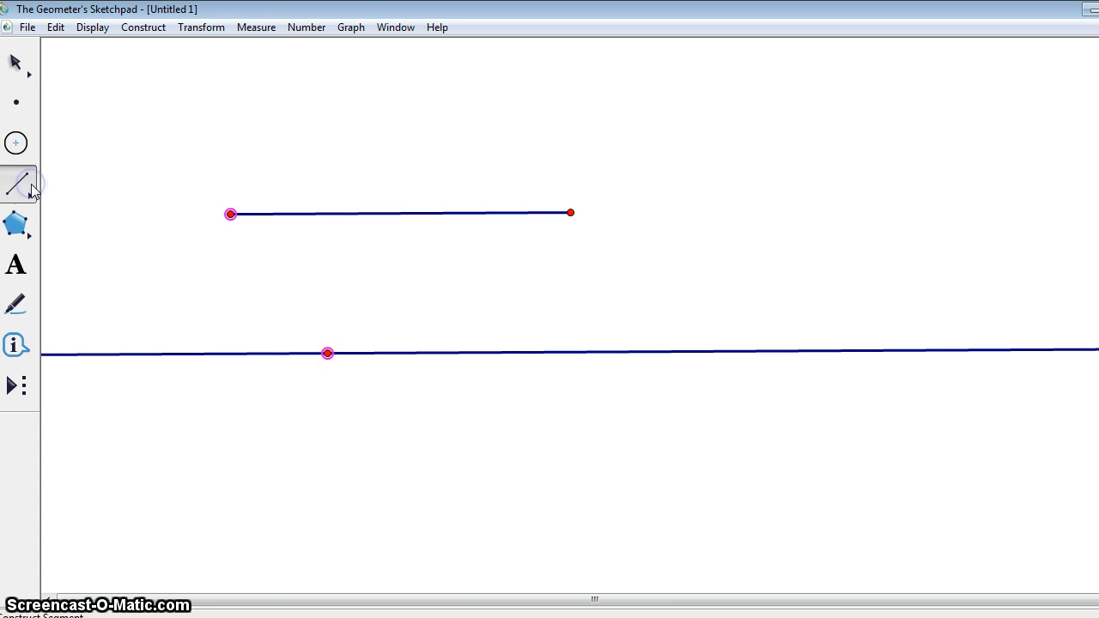
left_click_drag(30, 196, 76, 191)
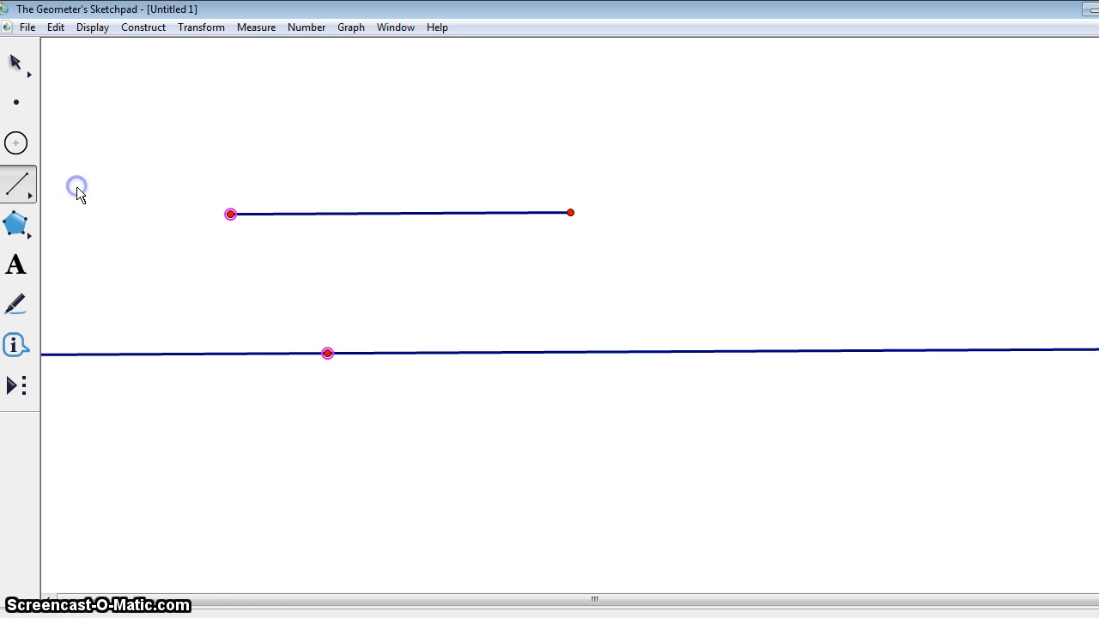
left_click(137, 28)
left_click(145, 110)
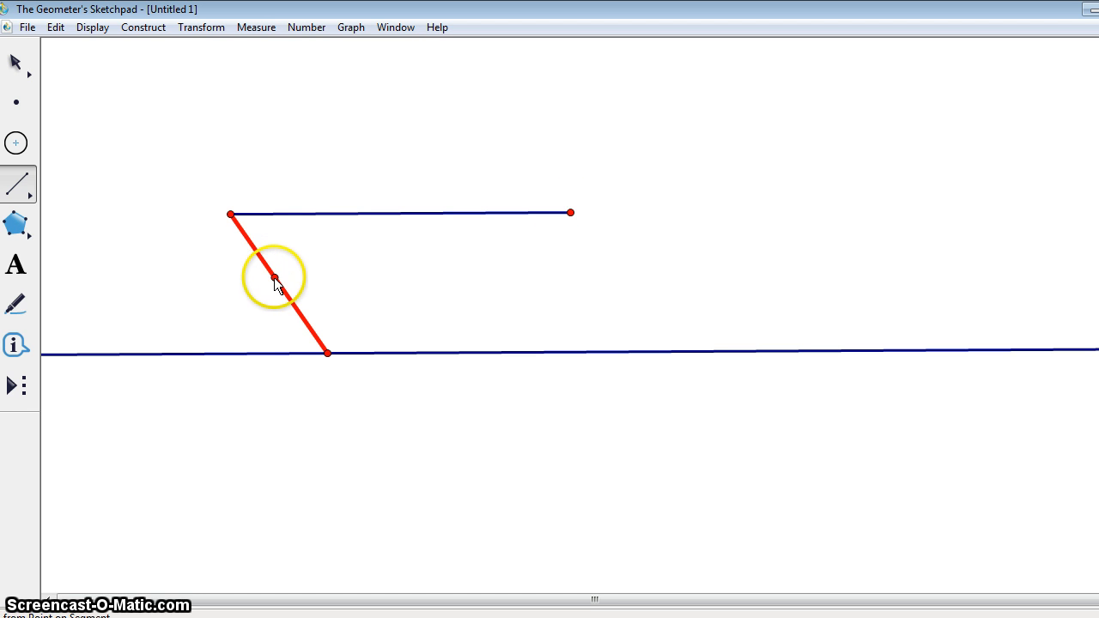
Step: Construct a line parallel to the slanted segment through the upper segment's right endpoint
left_click(16, 61)
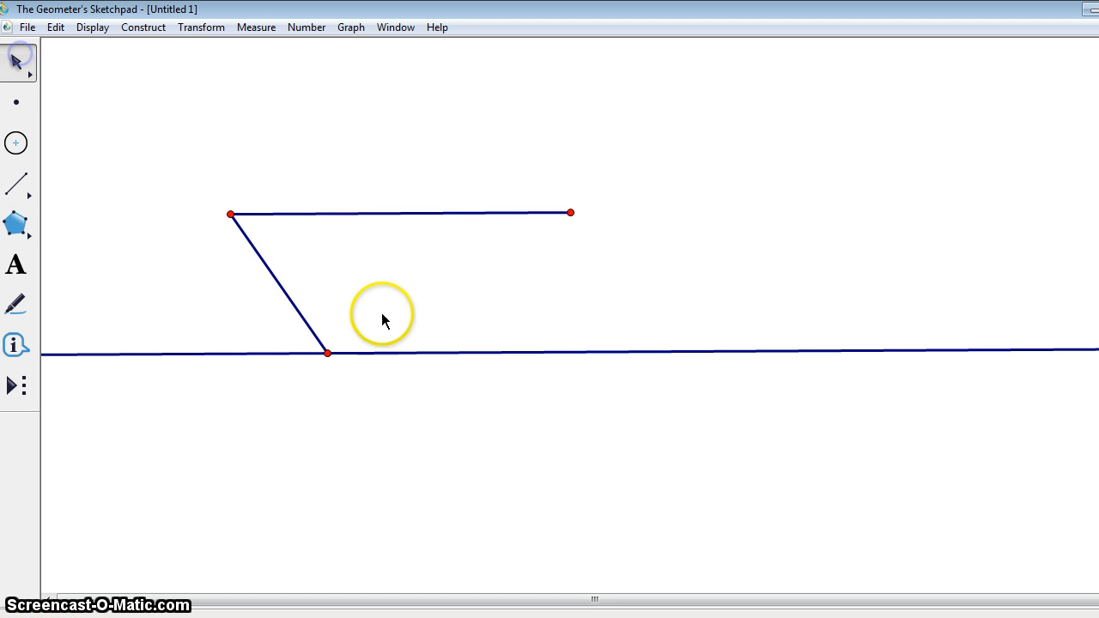
left_click(286, 287)
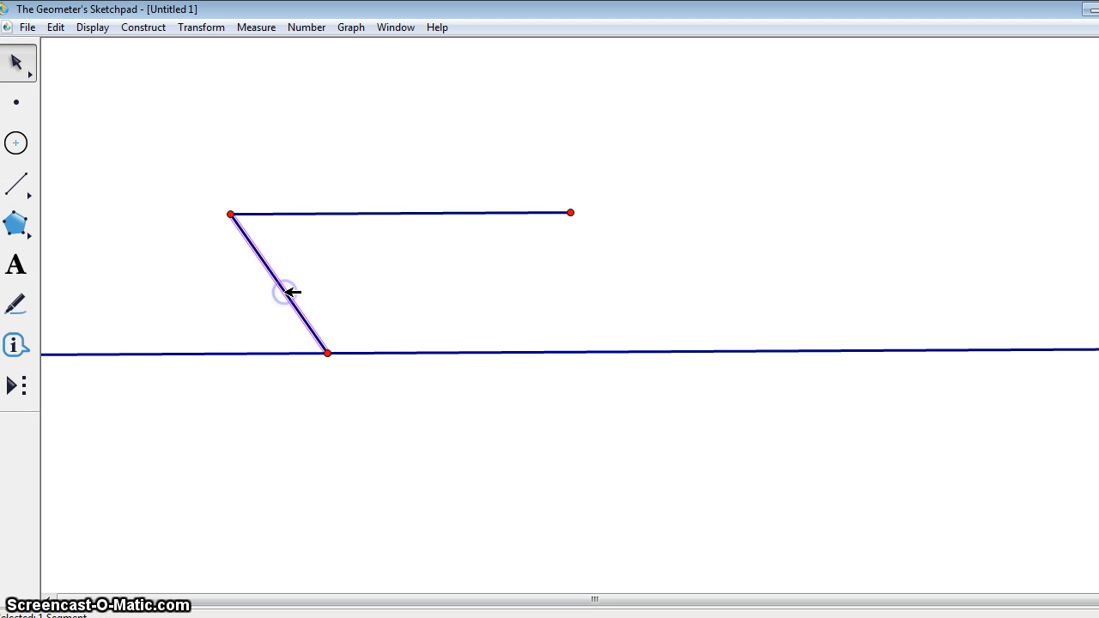
left_click(571, 211)
left_click(143, 27)
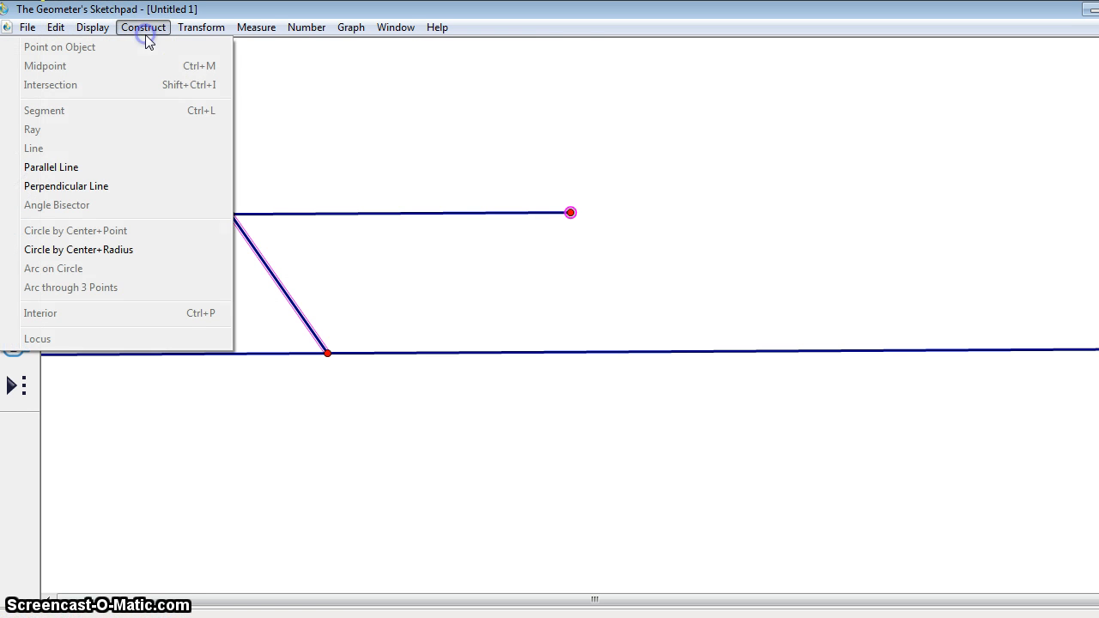
left_click(137, 168)
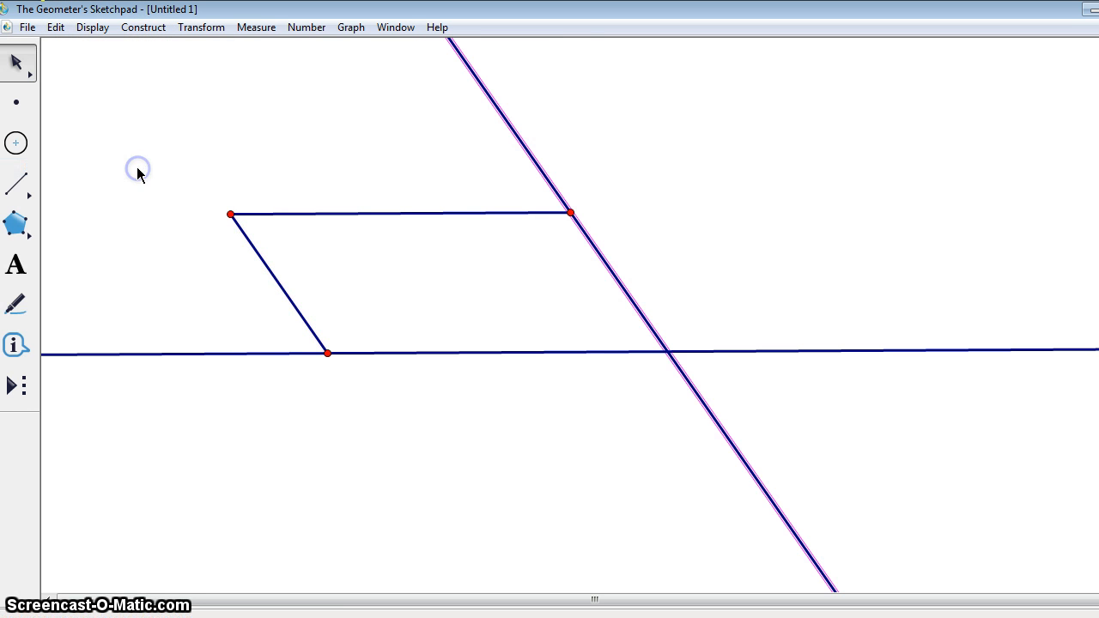
left_click(588, 322)
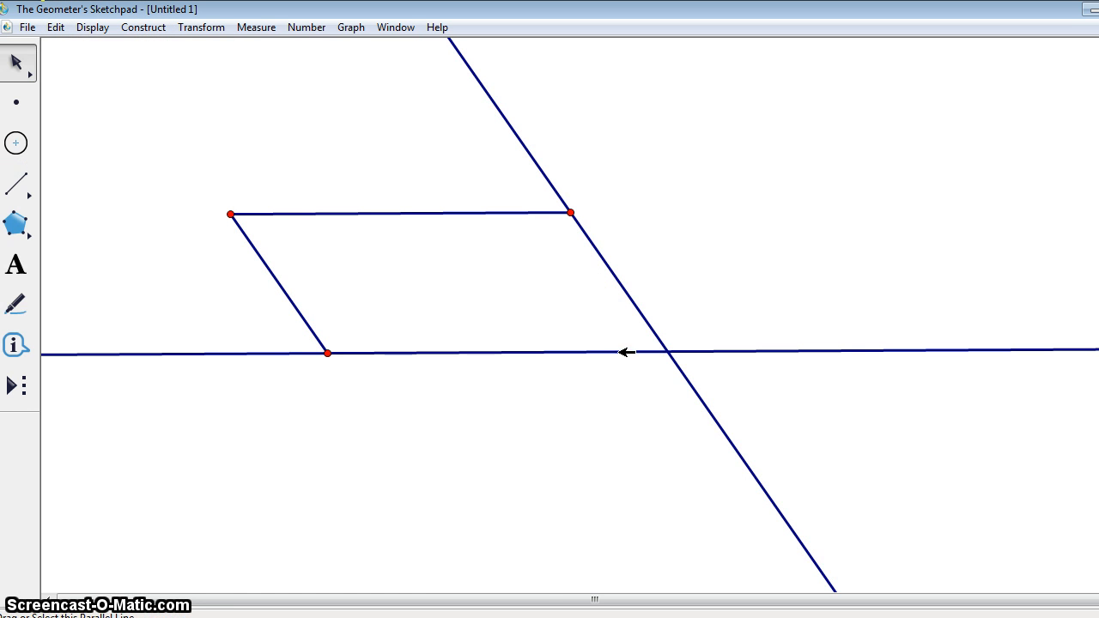
Step: Construct the intersection point of the two parallel lines and move the upper-left vertex to test the parallelogram
left_click(622, 351)
left_click(633, 298)
left_click(247, 28)
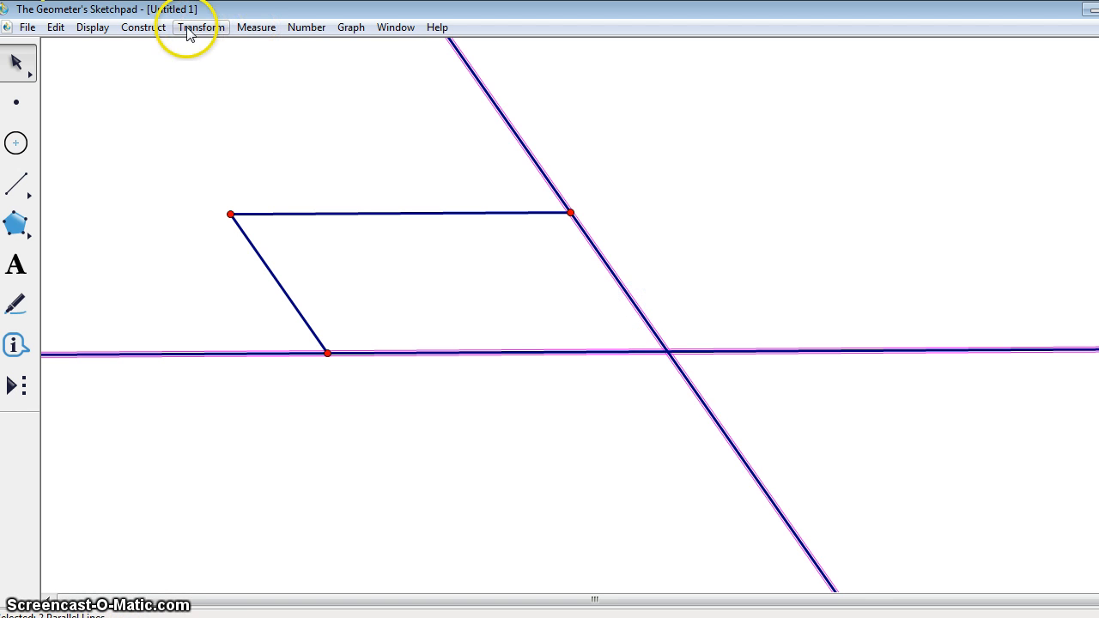
left_click(139, 28)
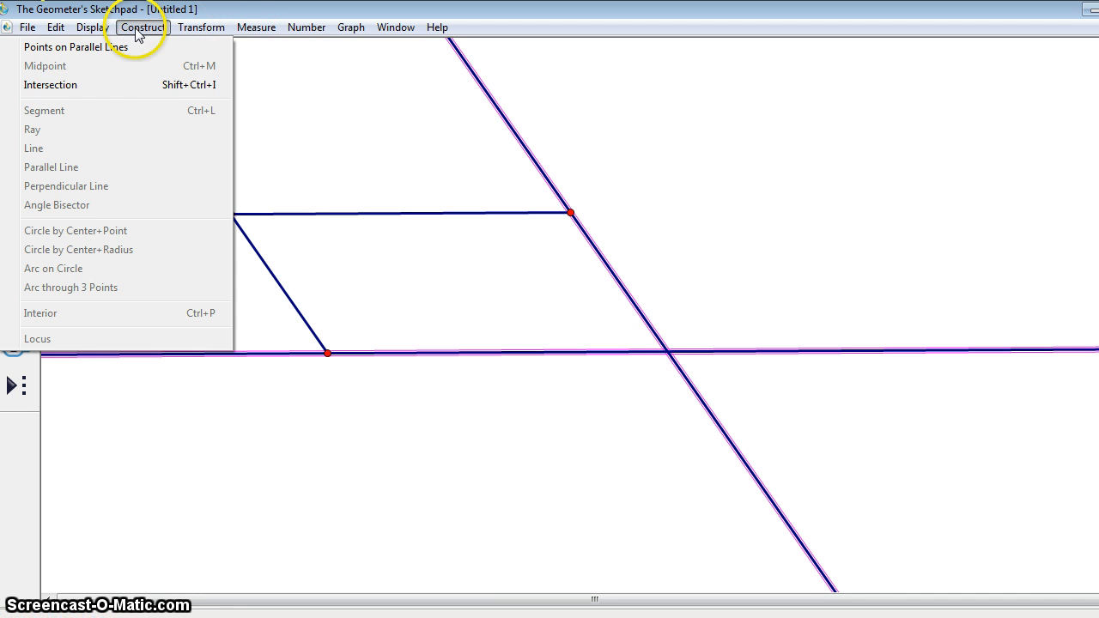
left_click(177, 82)
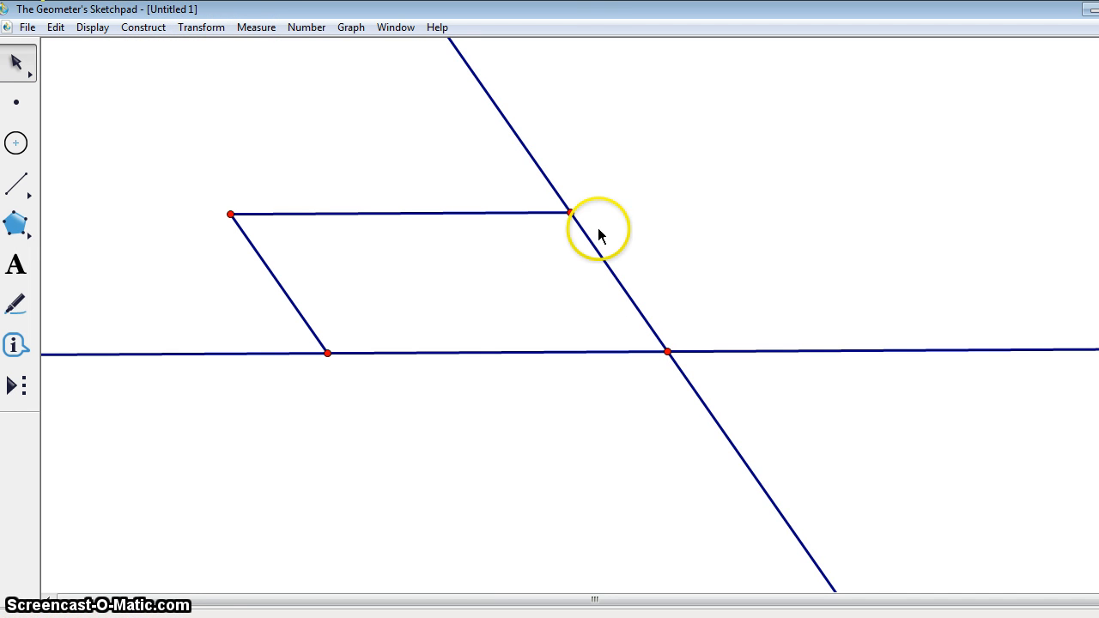
left_click_drag(230, 214, 209, 194)
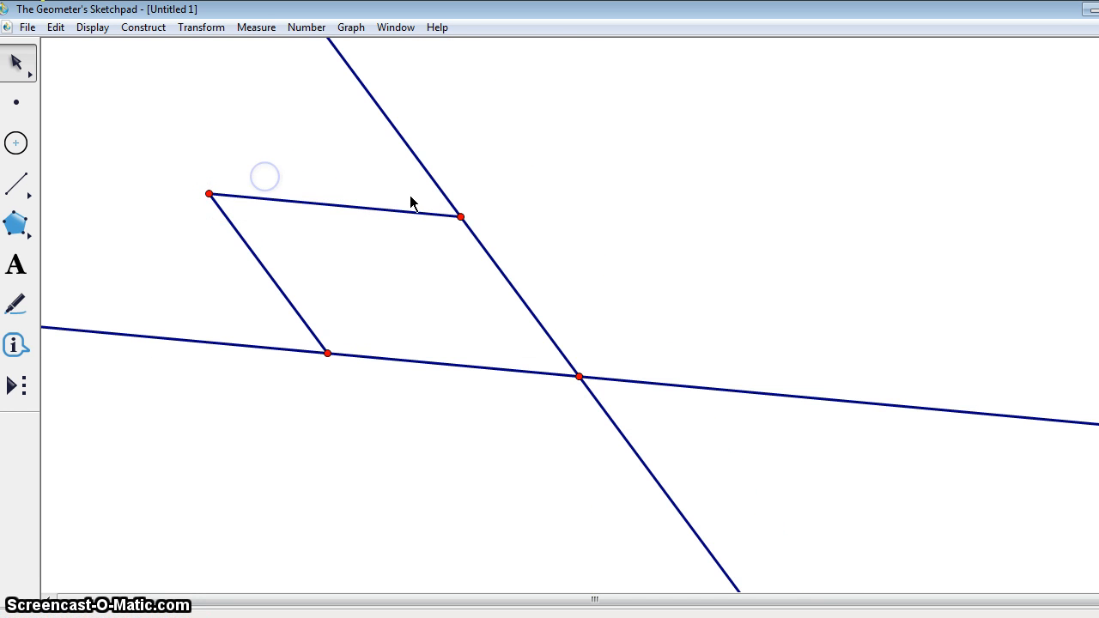
Step: Construct a segment from the upper-right vertex to the intersection point of the two lines
left_click(462, 216)
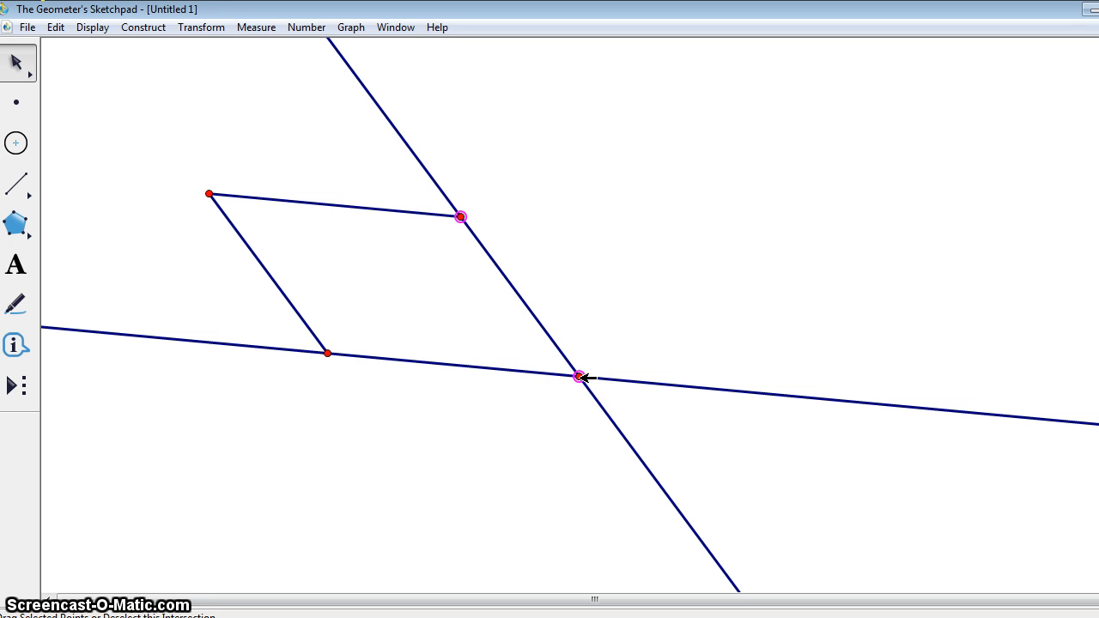
left_click(141, 27)
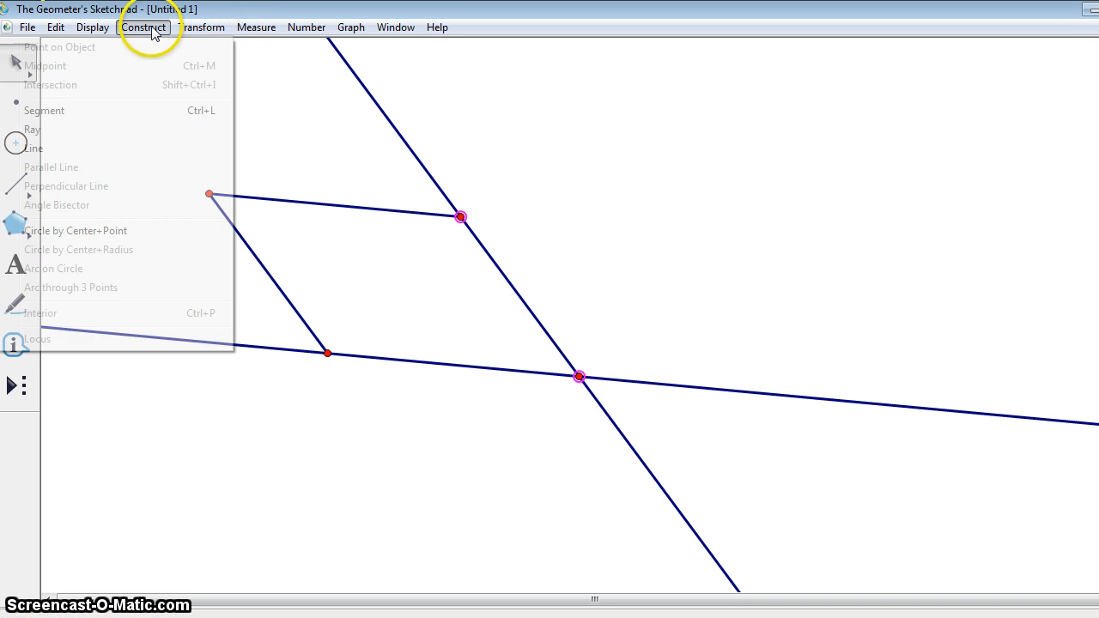
left_click(152, 110)
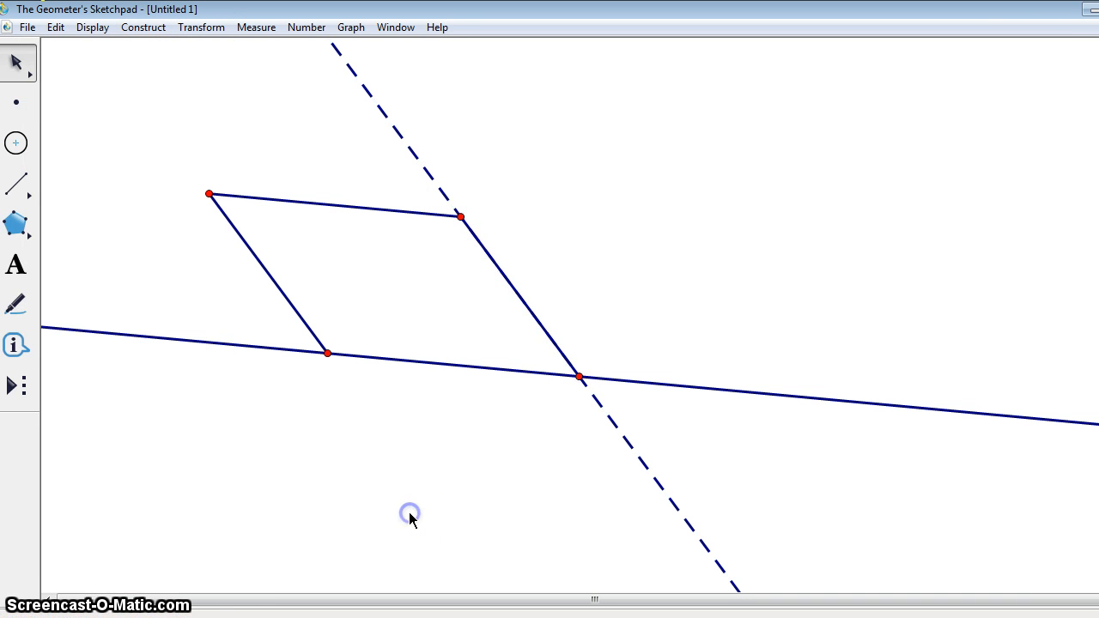
Step: Construct a segment from the lower-left vertex to the intersection point to close the parallelogram
left_click(327, 354)
left_click(579, 376)
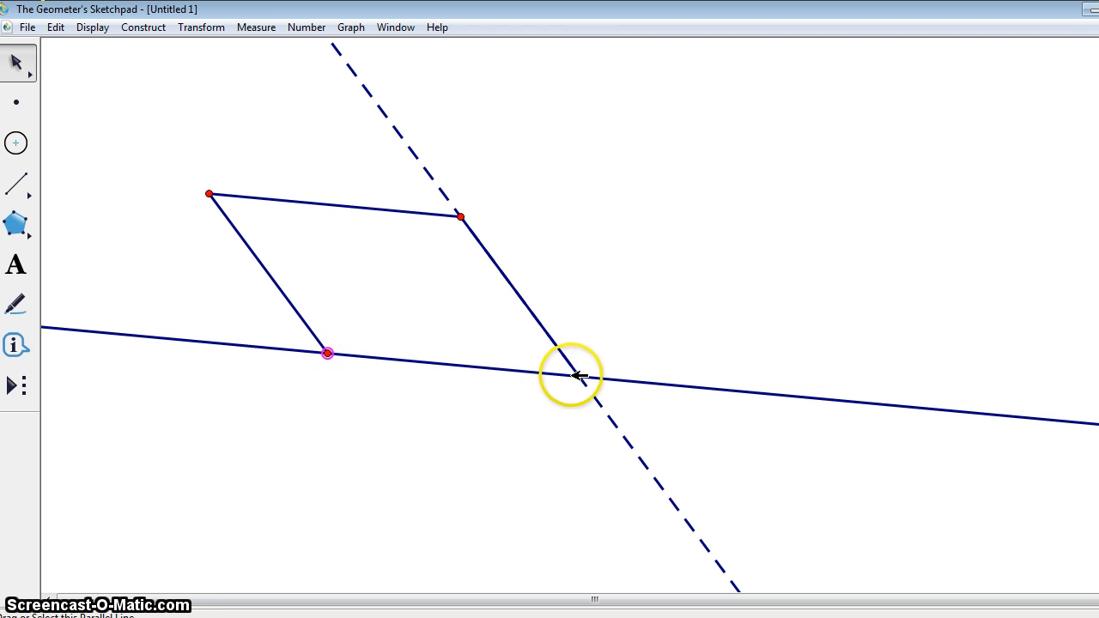
left_click(137, 27)
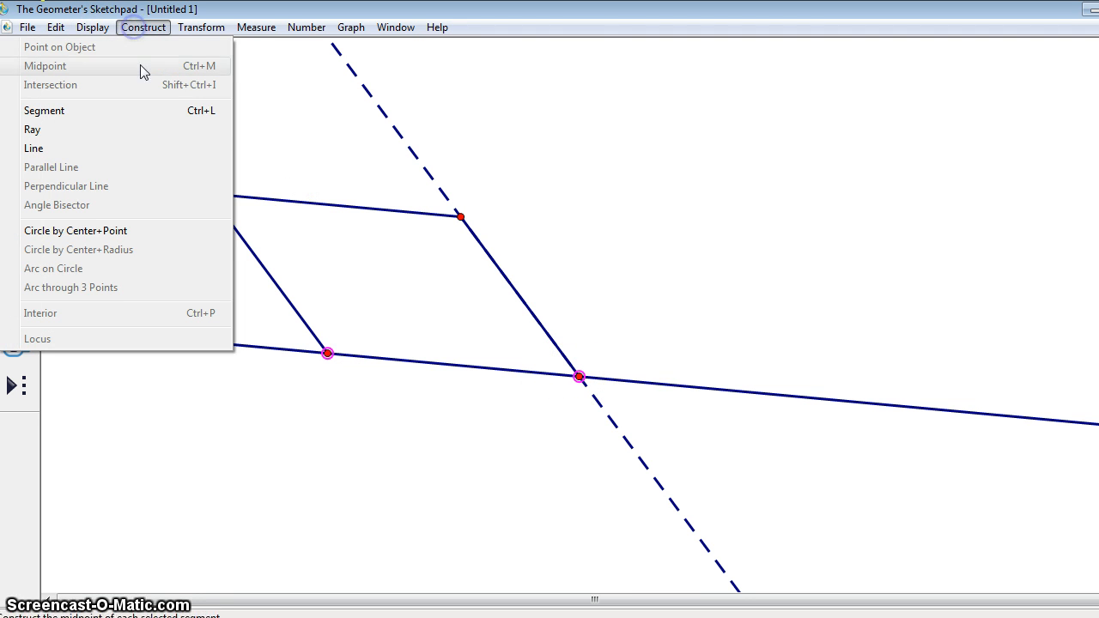
left_click(167, 111)
left_click(263, 115)
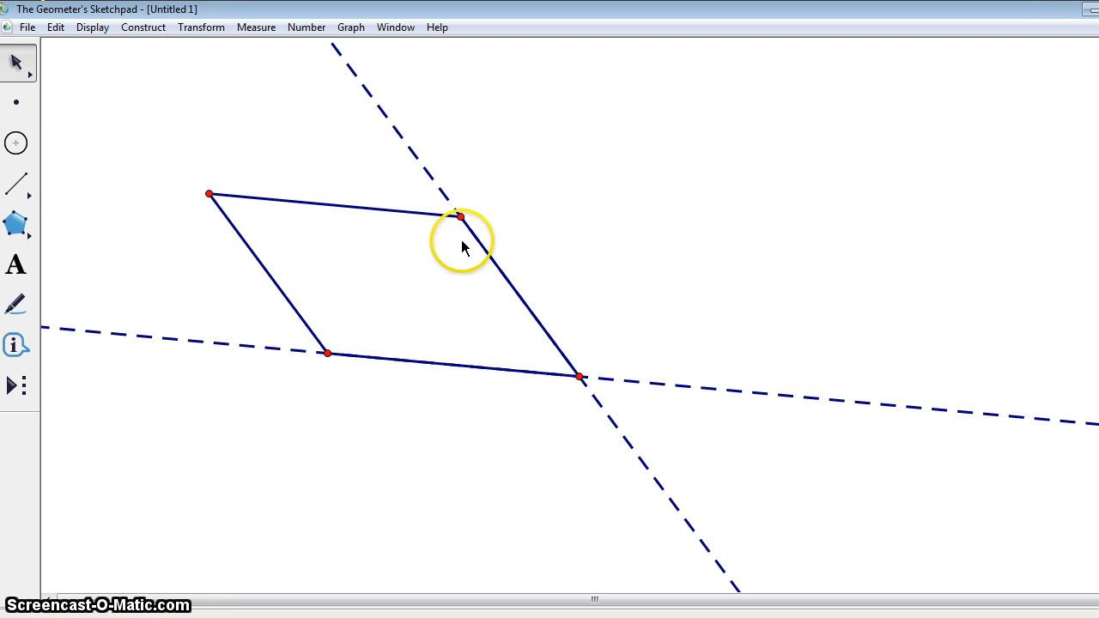
Step: Hide the two dashed parallel construction lines, leaving only the parallelogram's sides and vertices
left_click(670, 386)
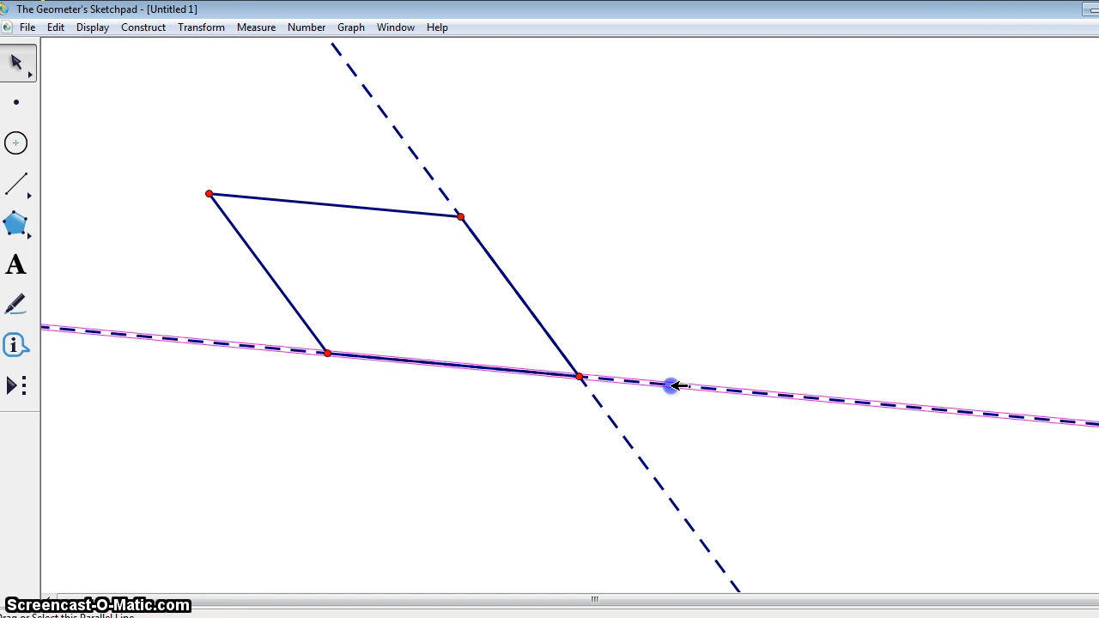
left_click(614, 419)
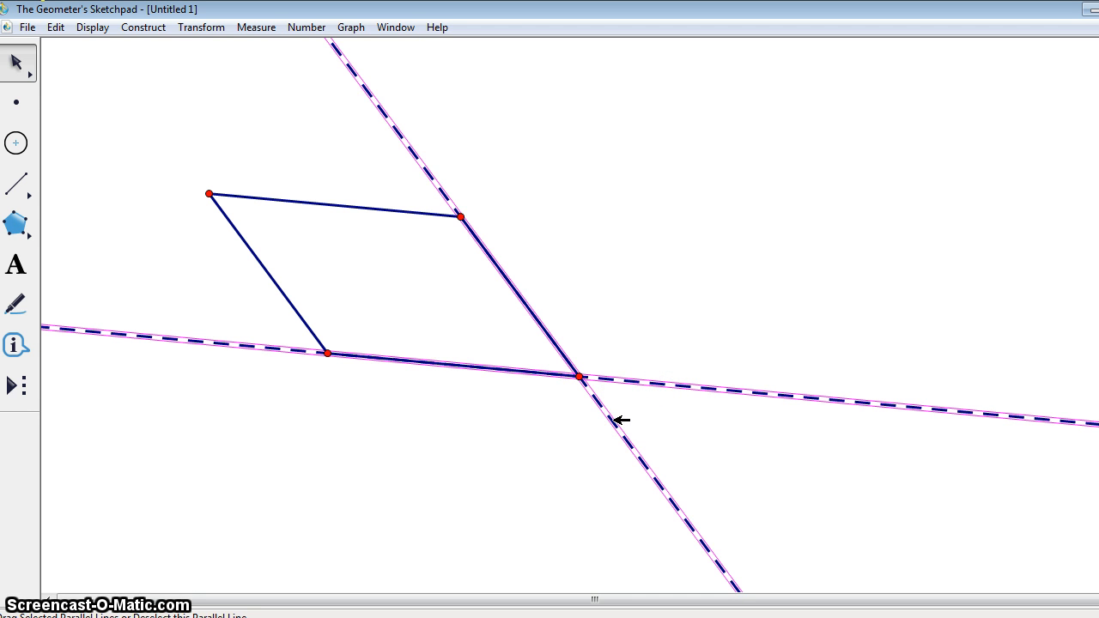
key("ctrl+h")
Step: Move the whole parallelogram up and to the left, and reposition its upper-left vertex to test the shape
left_click(579, 376)
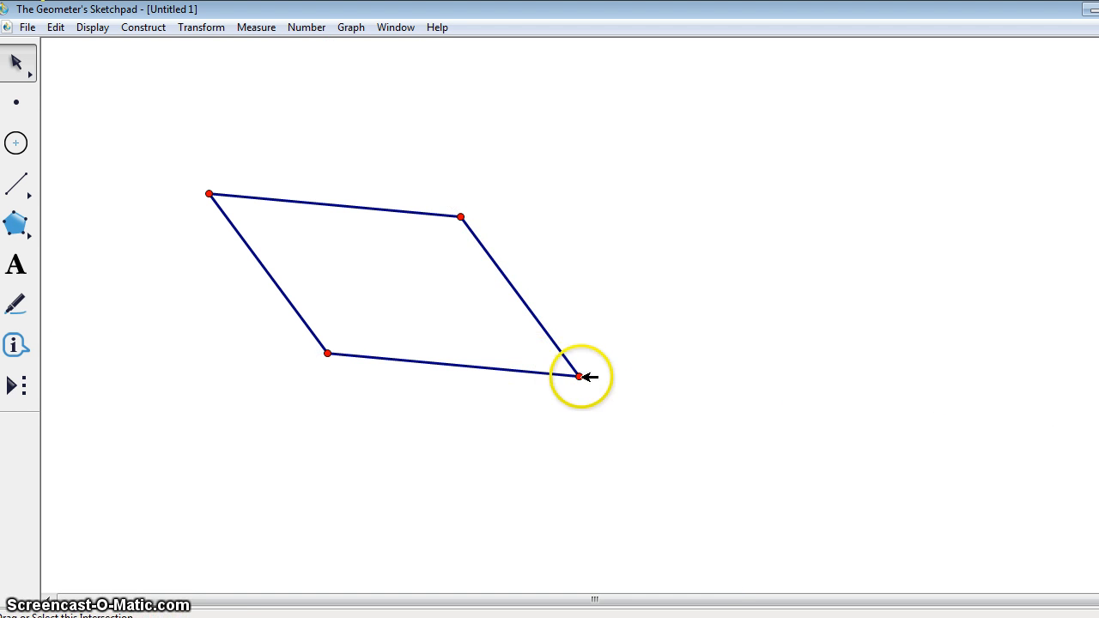
left_click_drag(533, 319, 543, 357)
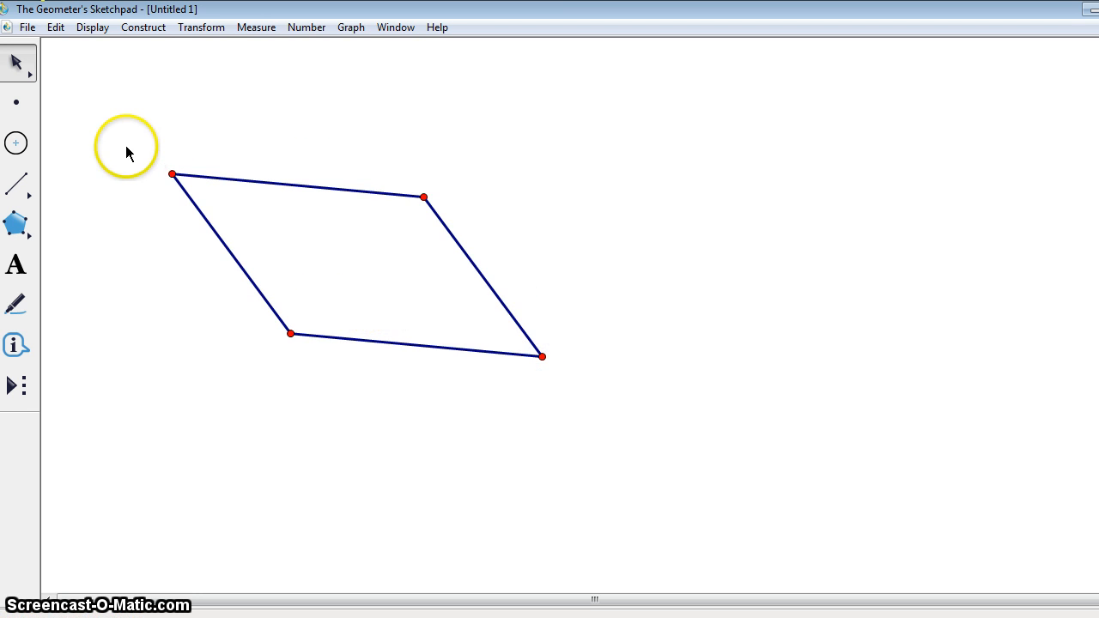
mouse_move(182, 186)
left_mouse_down()
mouse_move(174, 172)
mouse_move(309, 164)
mouse_move(534, 170)
mouse_move(185, 190)
left_mouse_up()
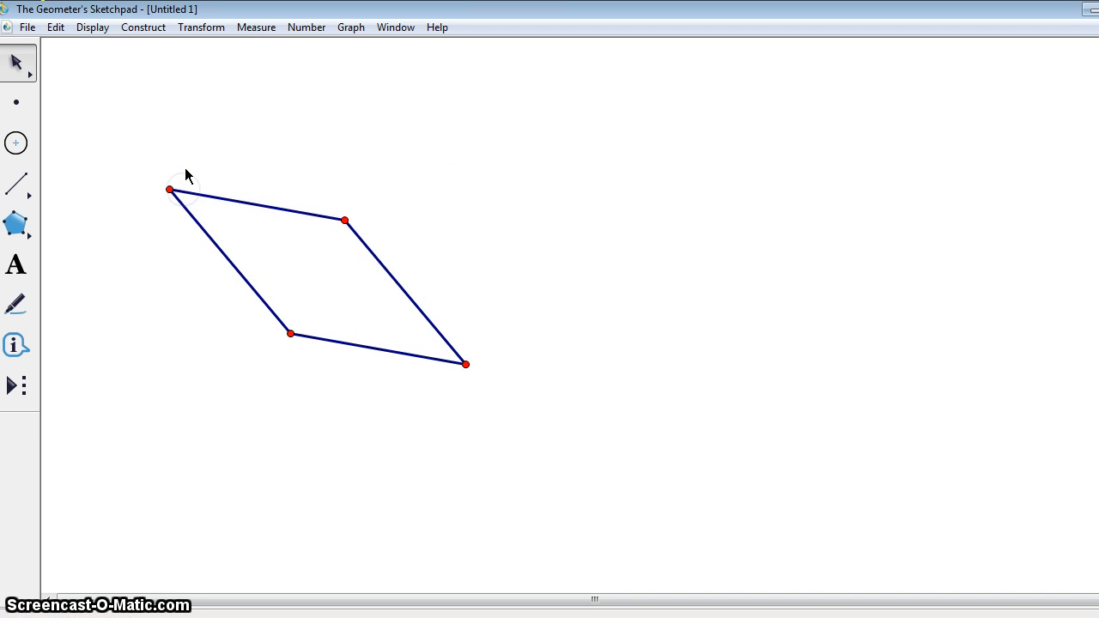
Step: Measure the length of the parallelogram's upper side
left_click(163, 28)
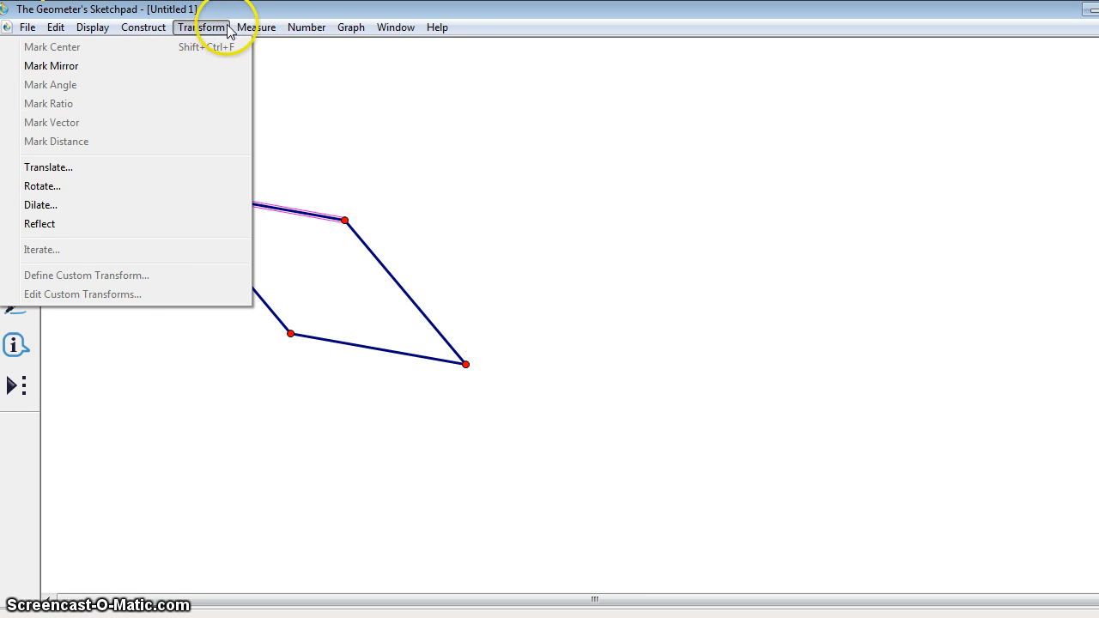
left_click(251, 47)
left_click(381, 167)
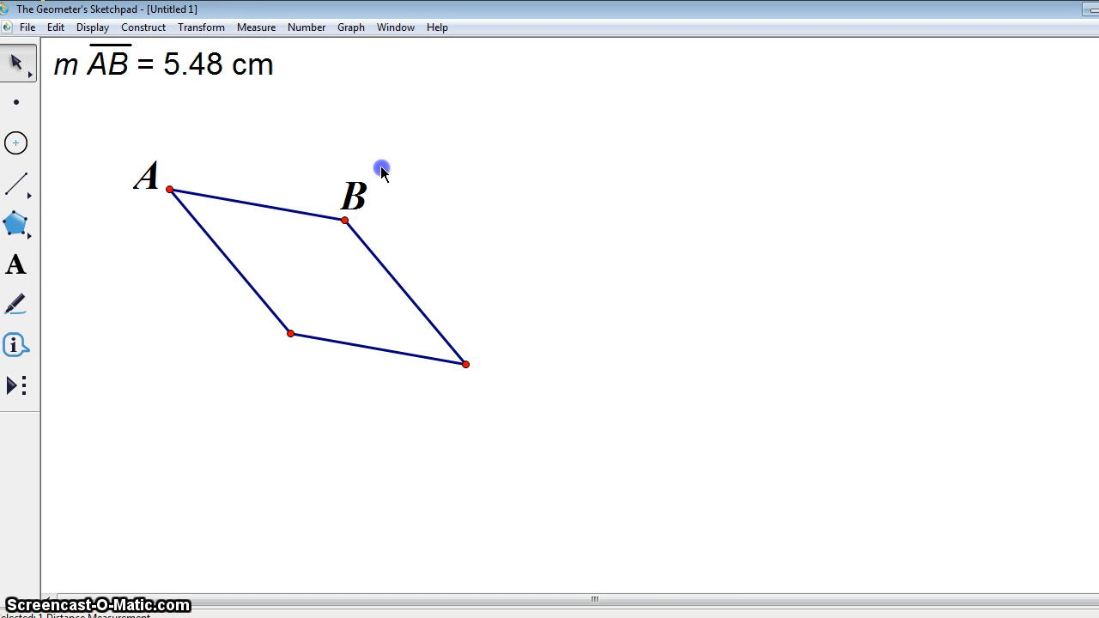
Step: Measure the angle at vertex B between side AB and the side to the lower-right vertex
left_click(170, 189)
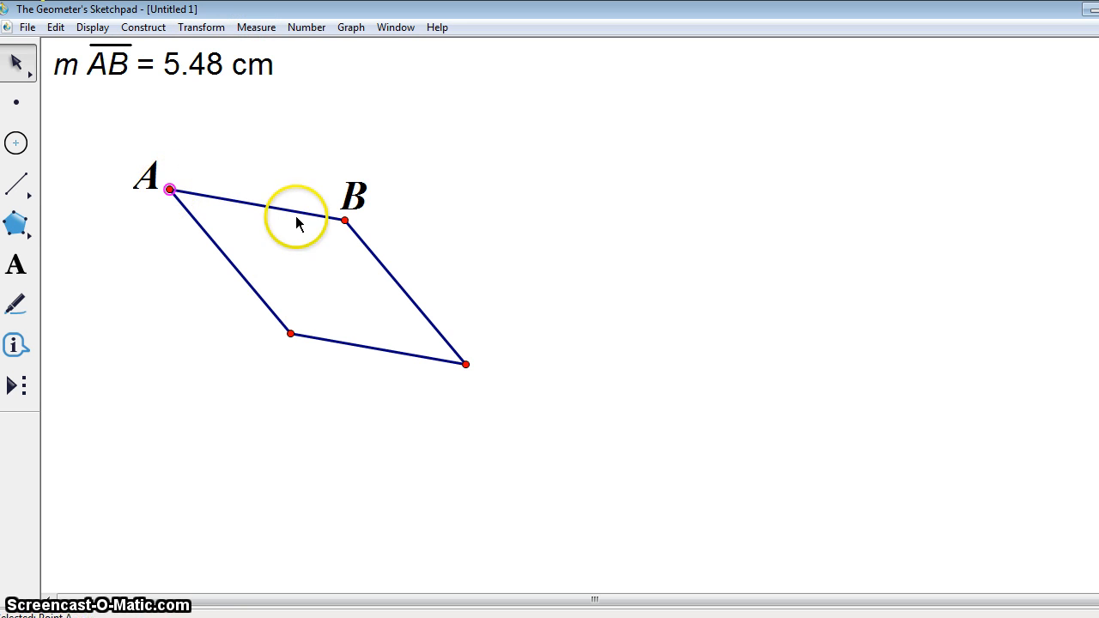
left_click(344, 220)
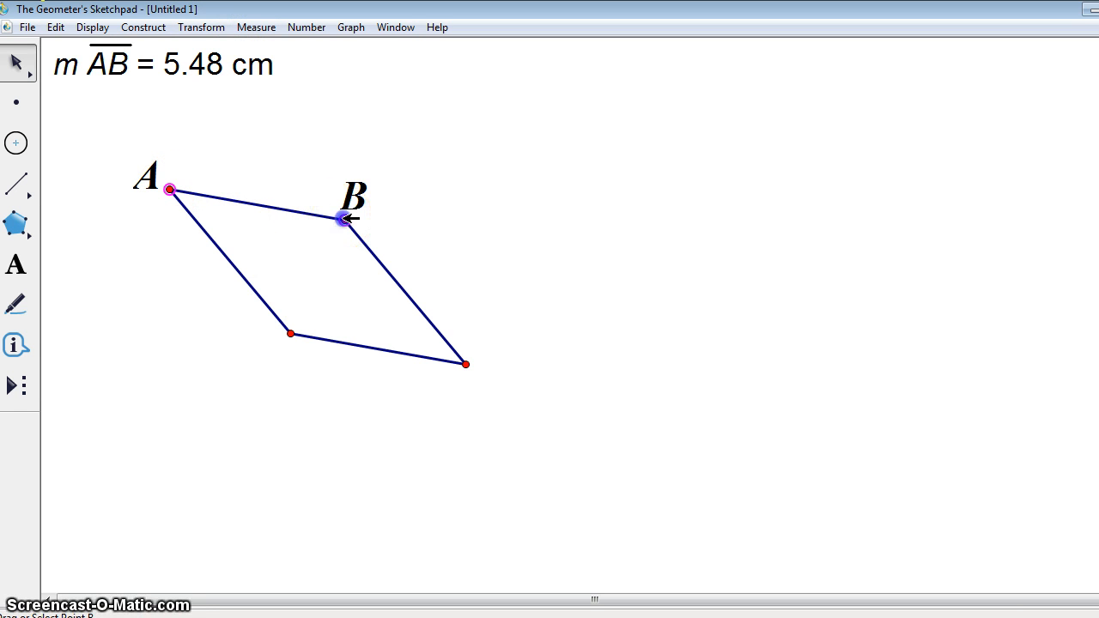
left_click(466, 364)
left_click(255, 27)
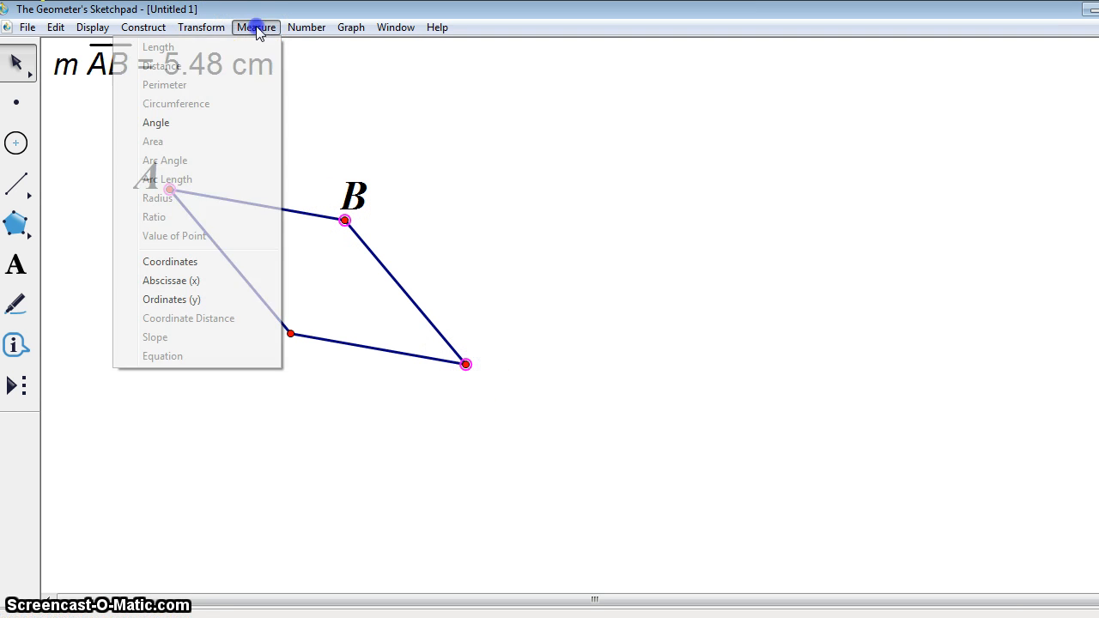
left_click(243, 128)
left_click(394, 127)
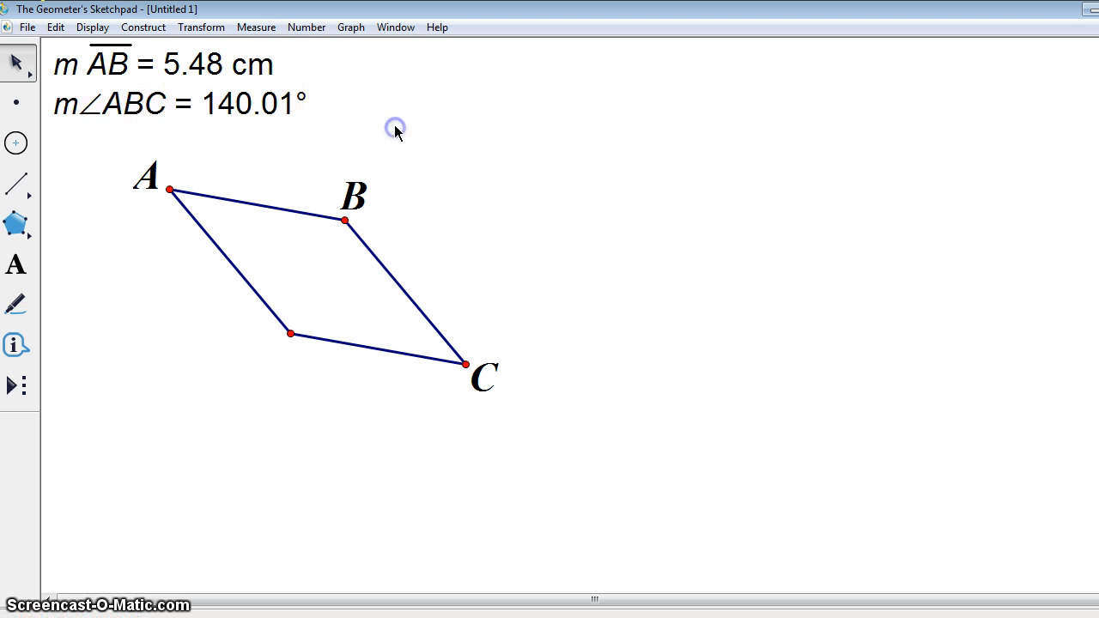
Step: Draw a horizontal segment in the empty area beside the parallelogram and construct its midpoint
left_click(32, 198)
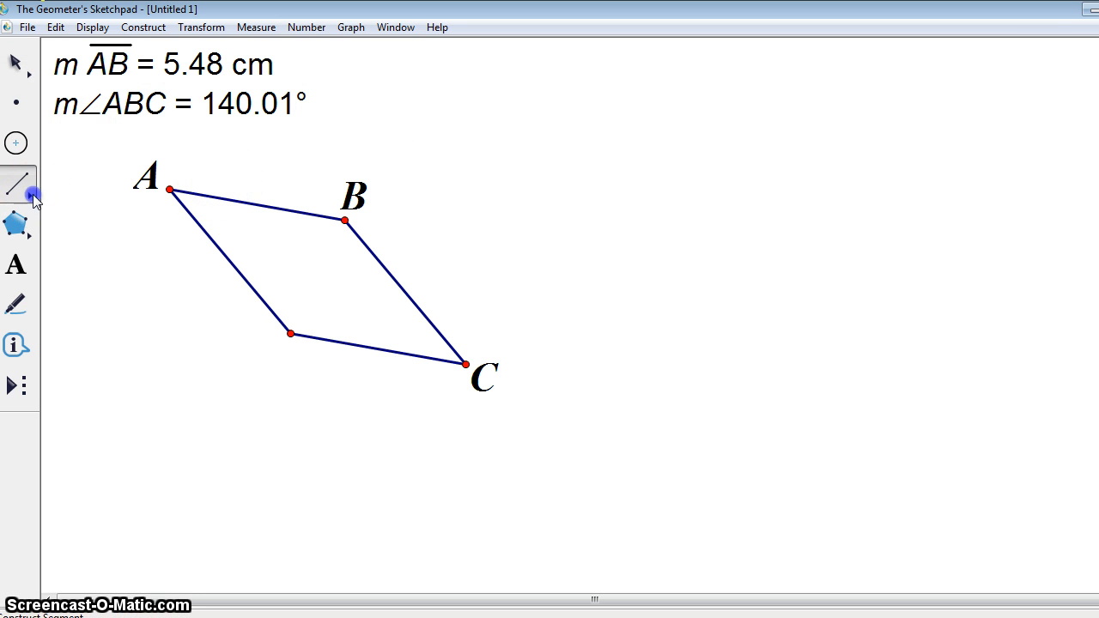
left_click_drag(664, 234, 935, 234)
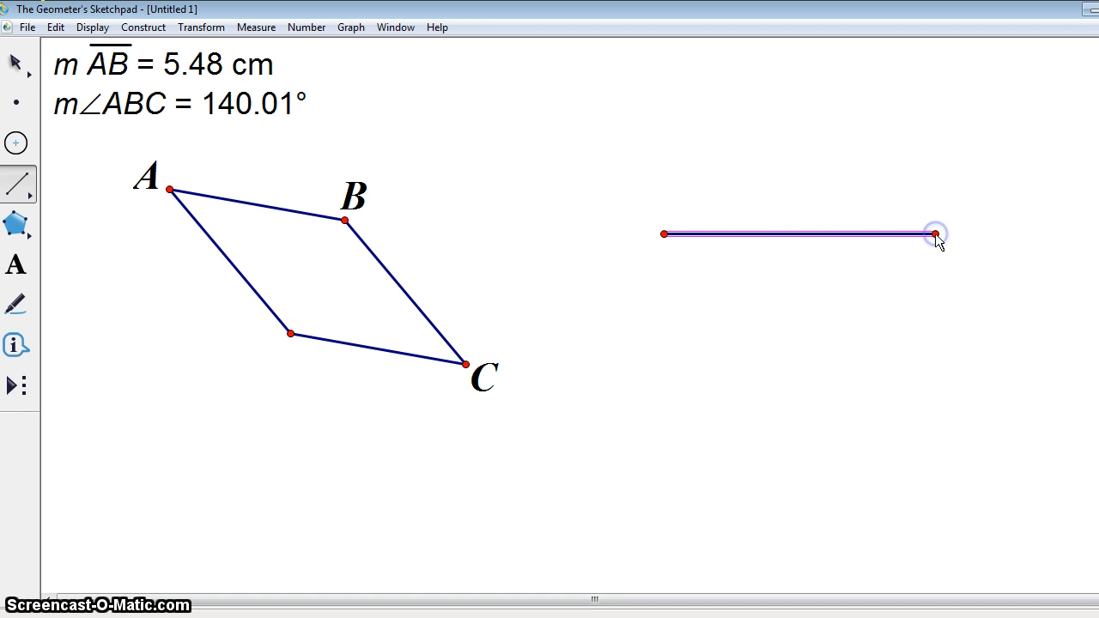
left_click(15, 64)
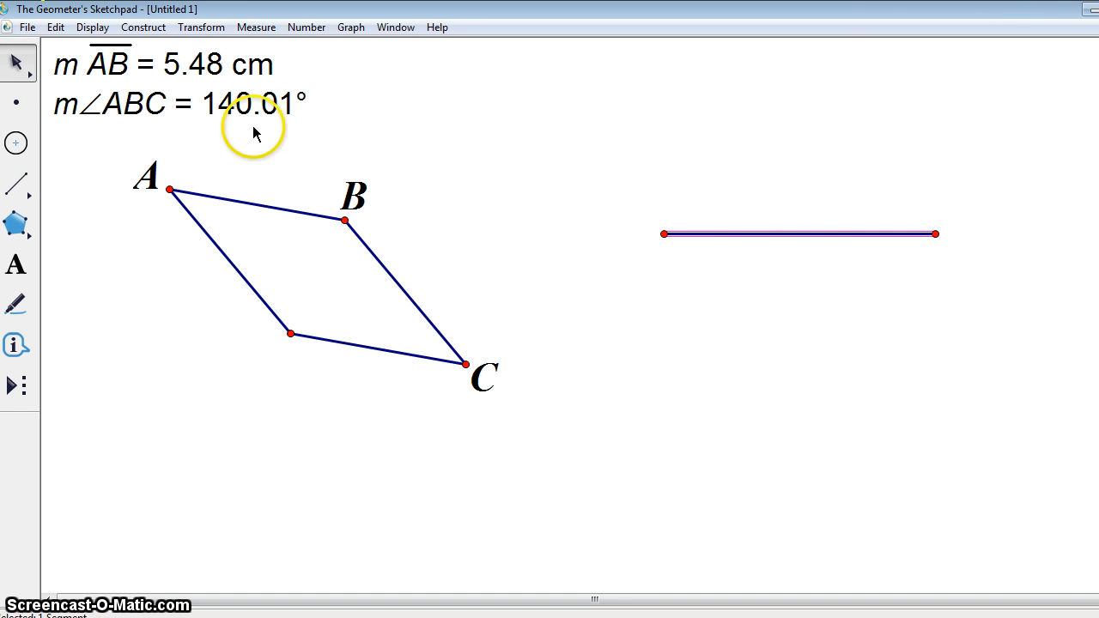
left_click(143, 28)
left_click(145, 66)
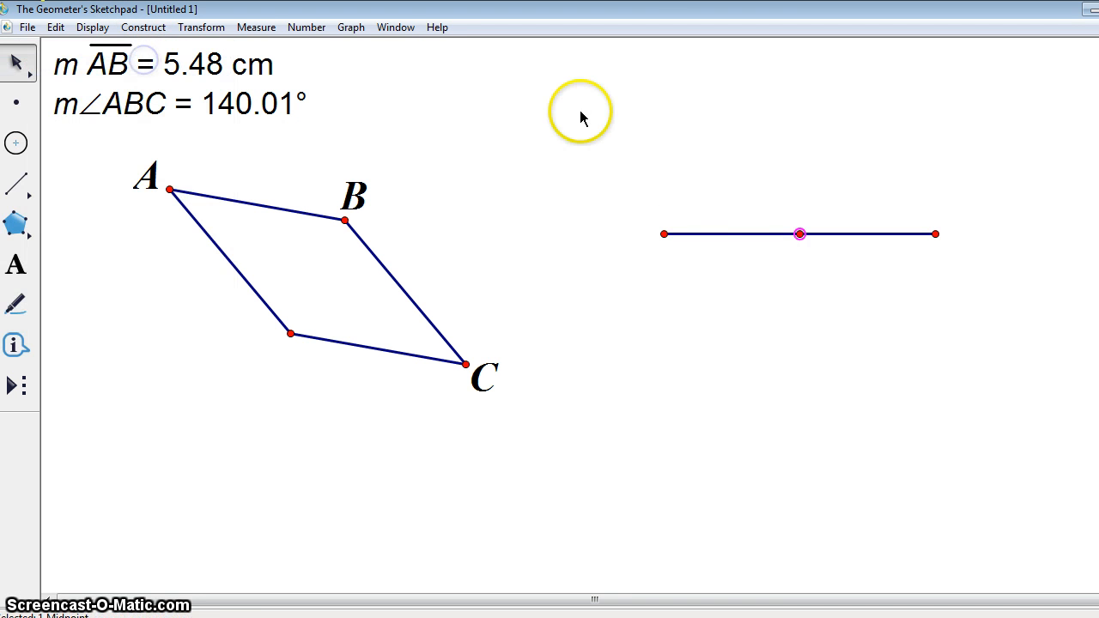
Step: Construct the line perpendicular to the horizontal segment through its midpoint
left_click(784, 234)
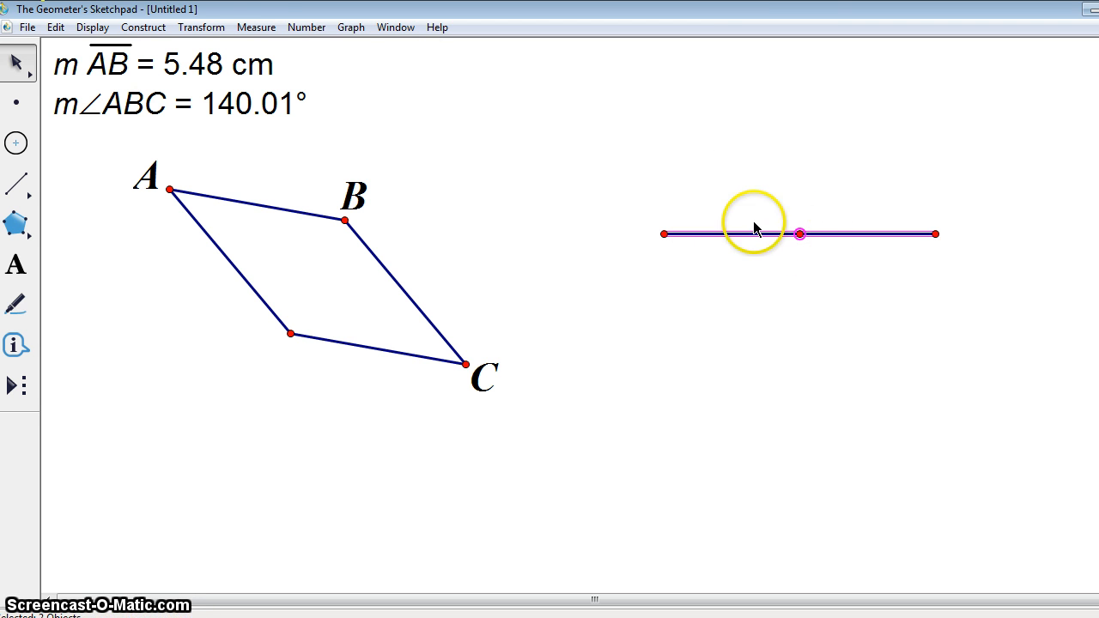
left_click(148, 28)
left_click(157, 186)
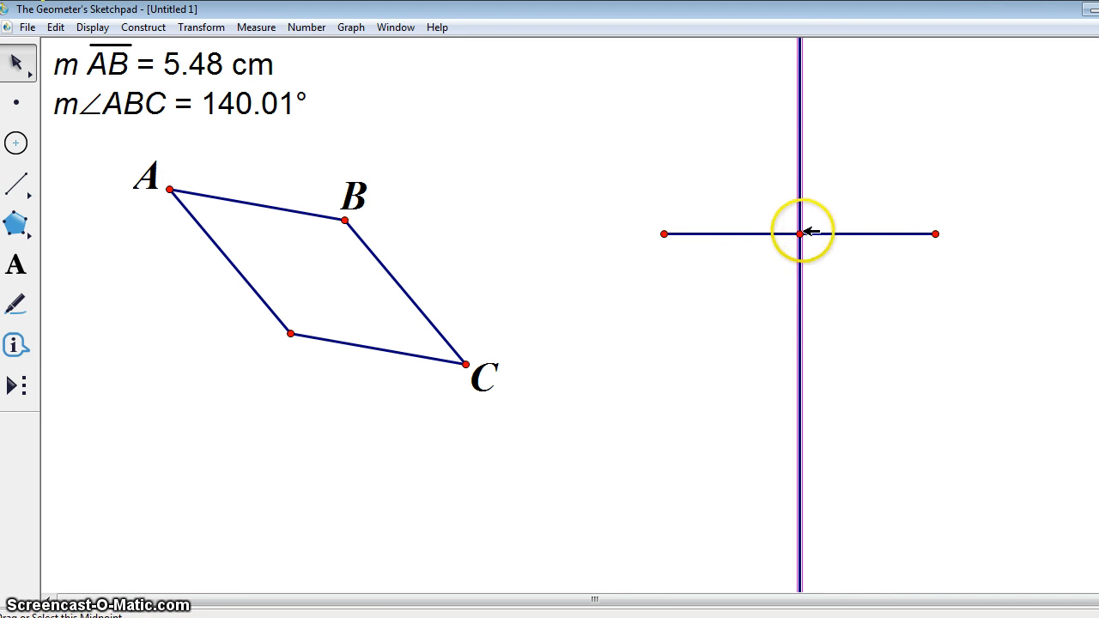
left_click(717, 283)
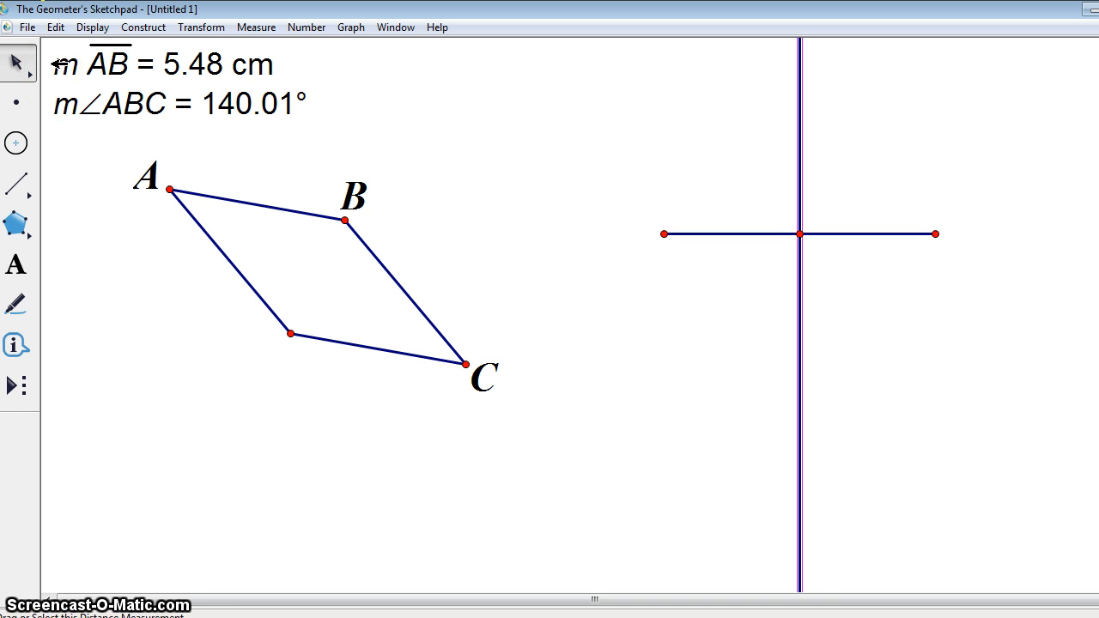
Step: Clear the sketch by deleting all objects, including the parallelogram and its measurements
key("ctrl+a")
key("Delete")
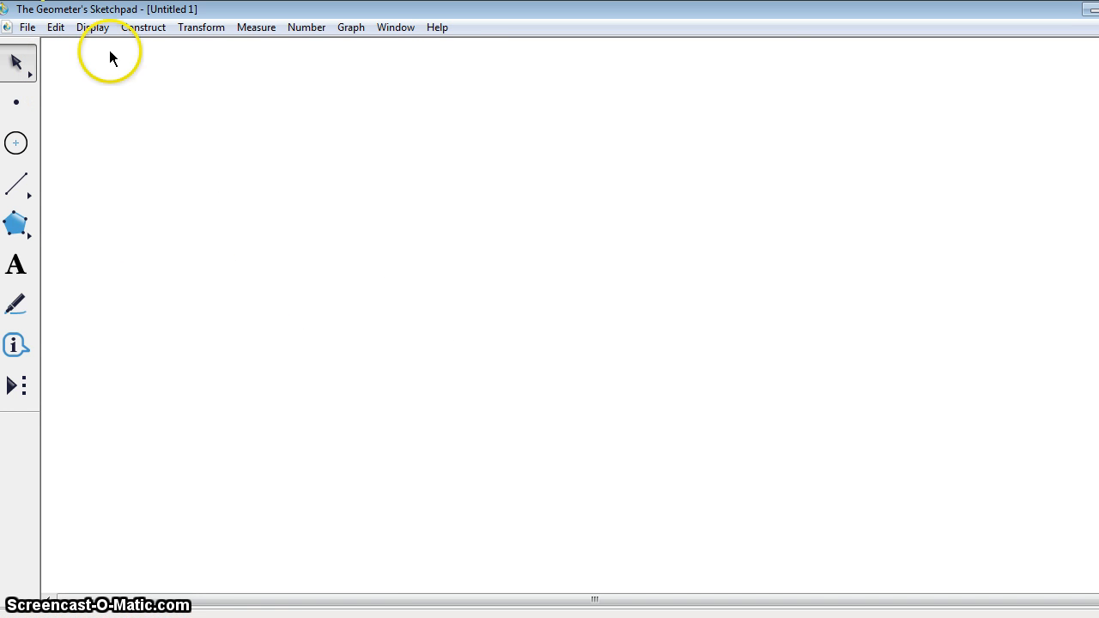
Step: Draw a triangle from three connected segments and construct the midpoint of its longest side
left_click(30, 191)
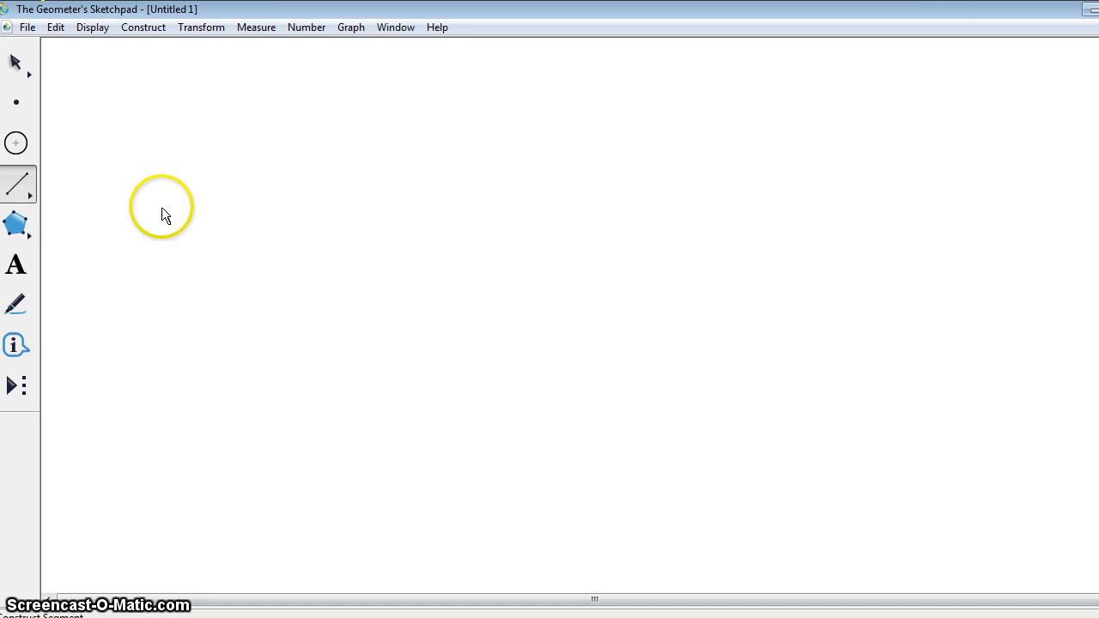
mouse_move(253, 338)
left_mouse_down()
mouse_move(304, 157)
mouse_move(347, 187)
mouse_move(480, 198)
mouse_move(602, 183)
mouse_move(444, 240)
mouse_move(256, 344)
left_mouse_up()
left_click(16, 62)
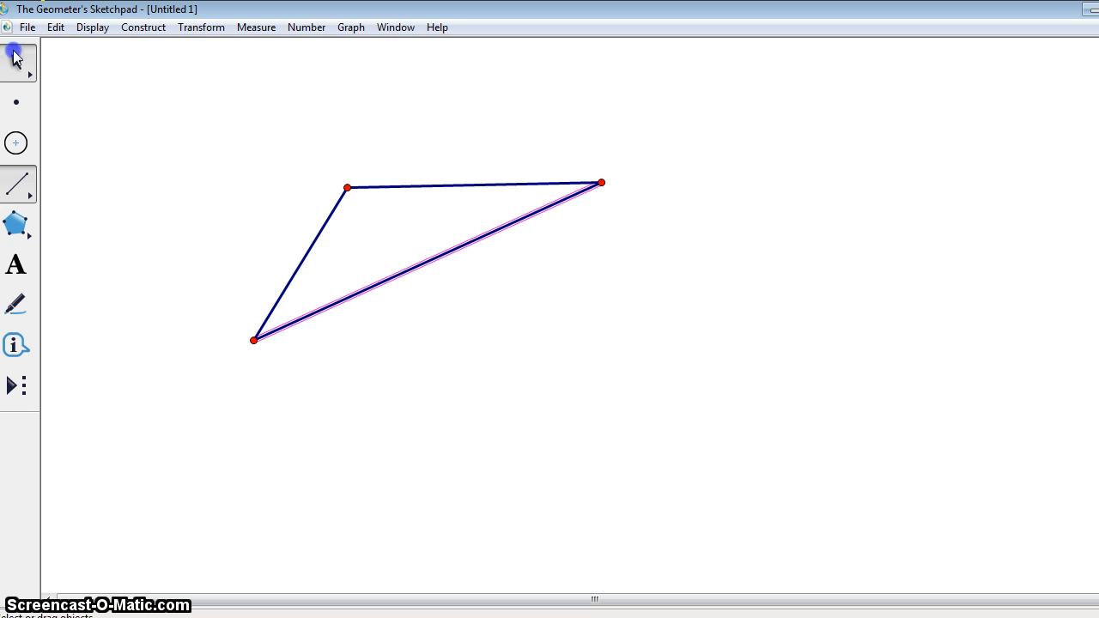
left_click(155, 33)
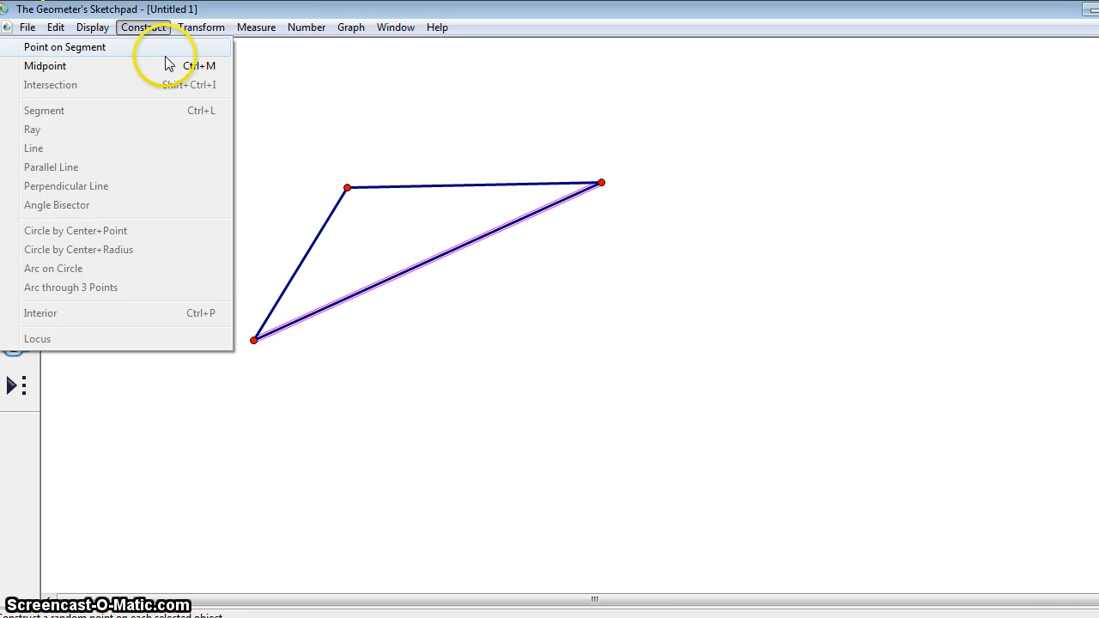
left_click(172, 65)
left_click(241, 191)
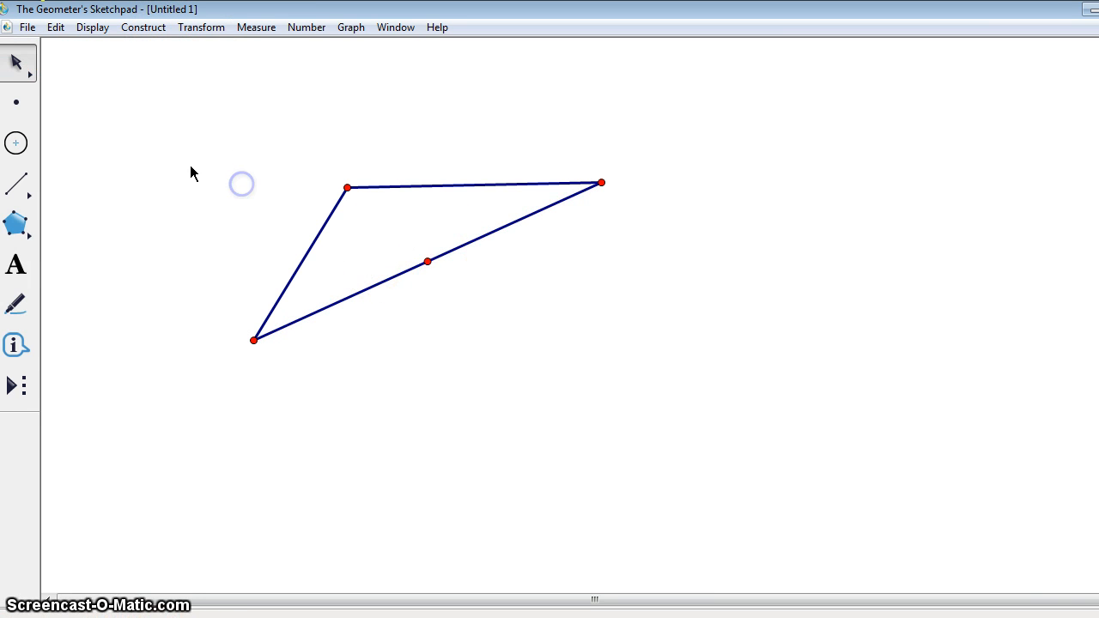
Step: Mark the longest side's midpoint as the center and rotate the whole triangle 180 degrees about it to form a parallelogram
left_click(427, 261)
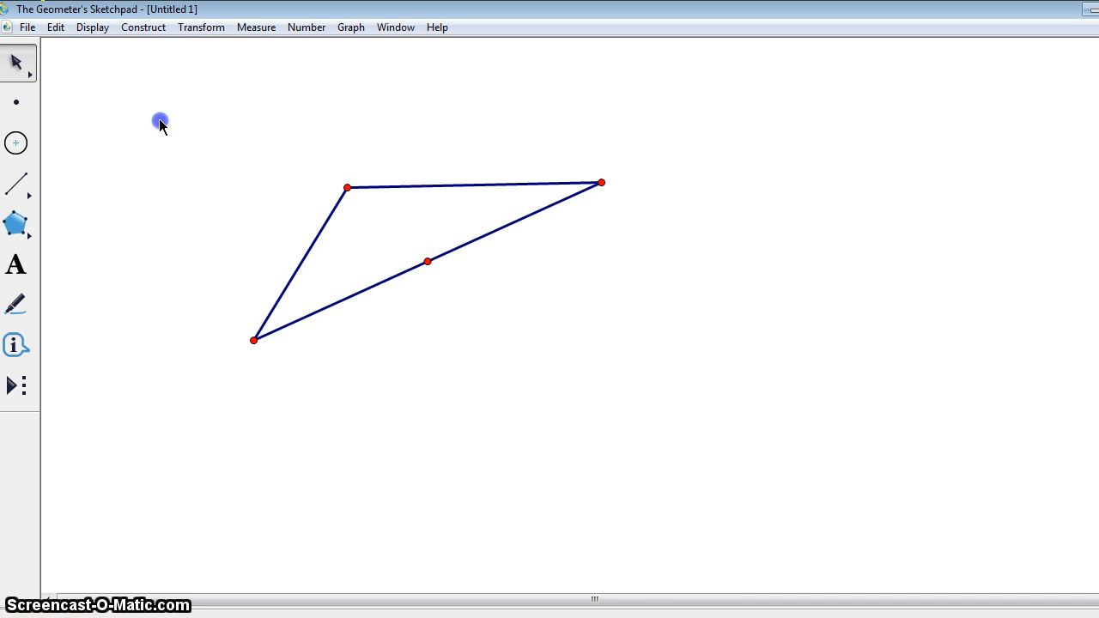
left_click_drag(160, 122, 668, 379)
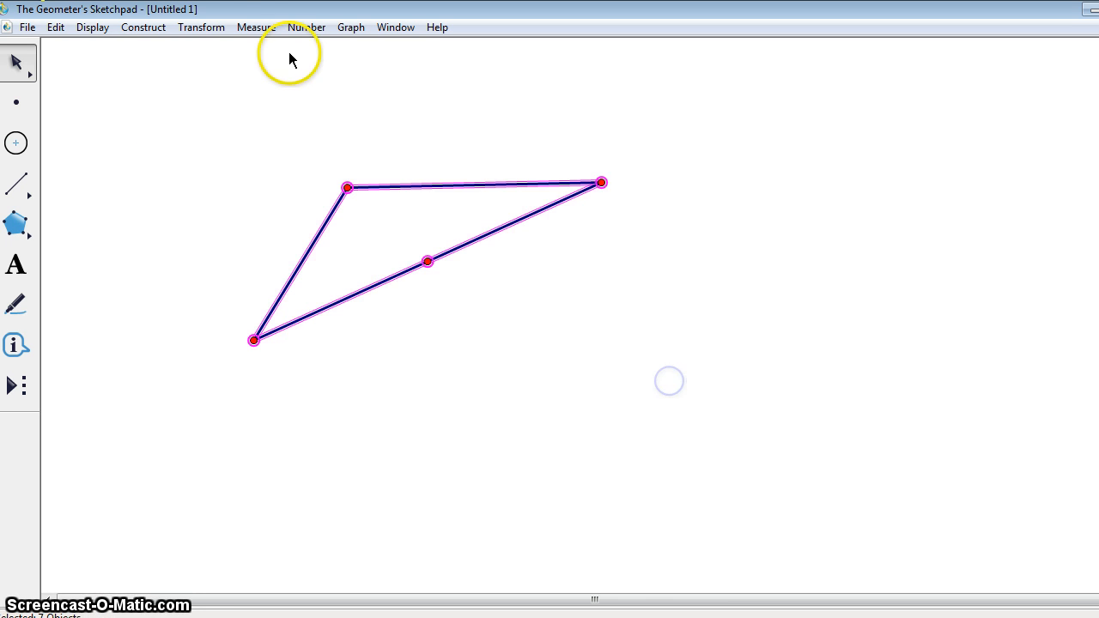
left_click(183, 28)
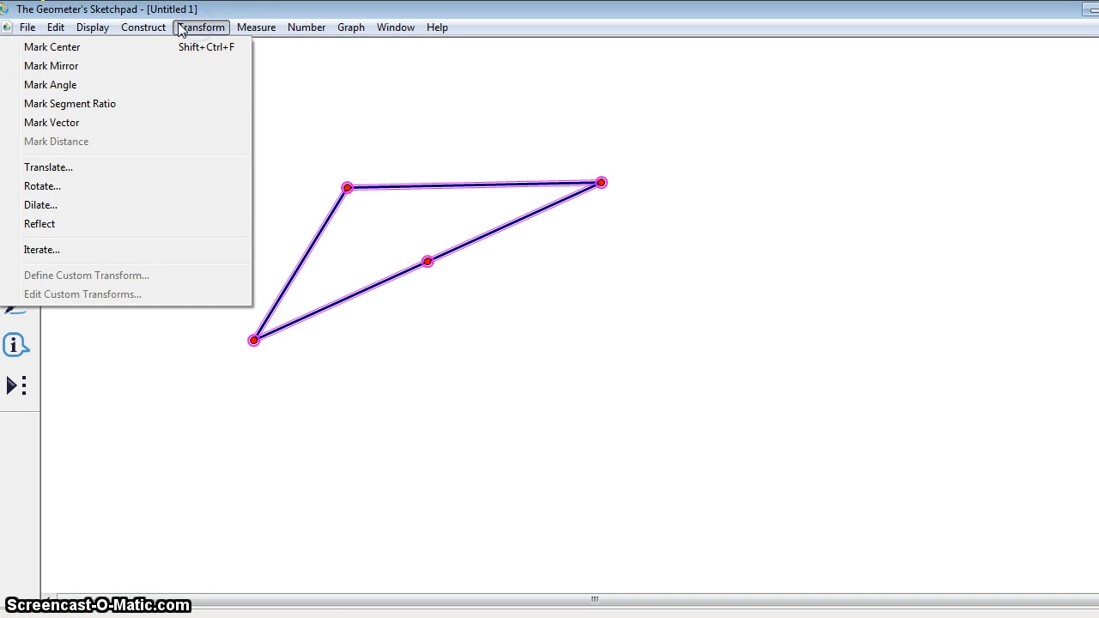
left_click(136, 184)
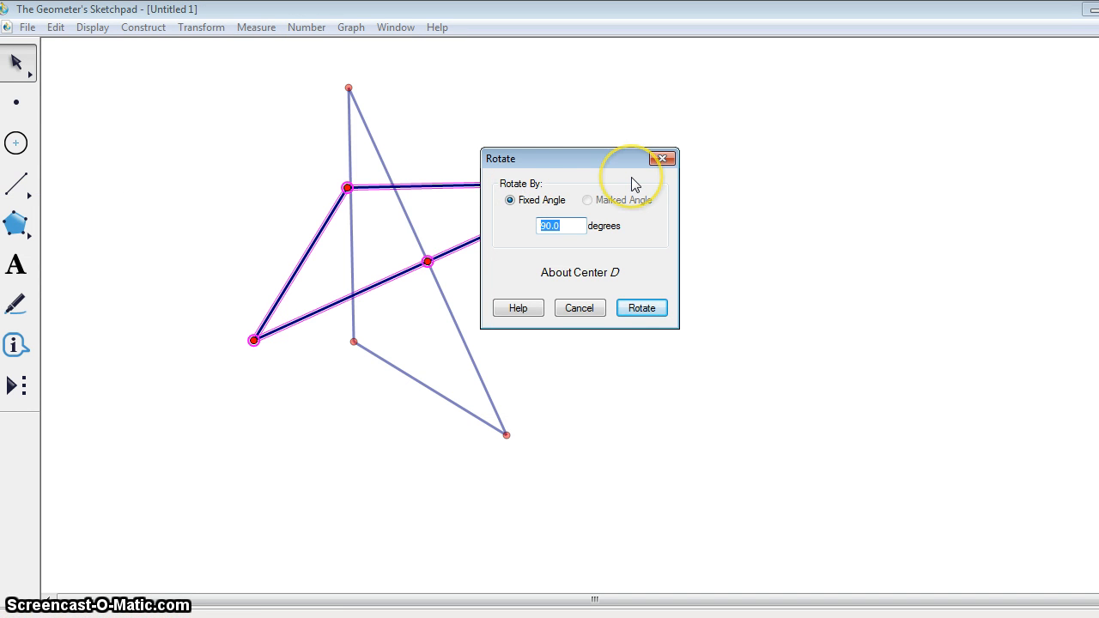
type("18")
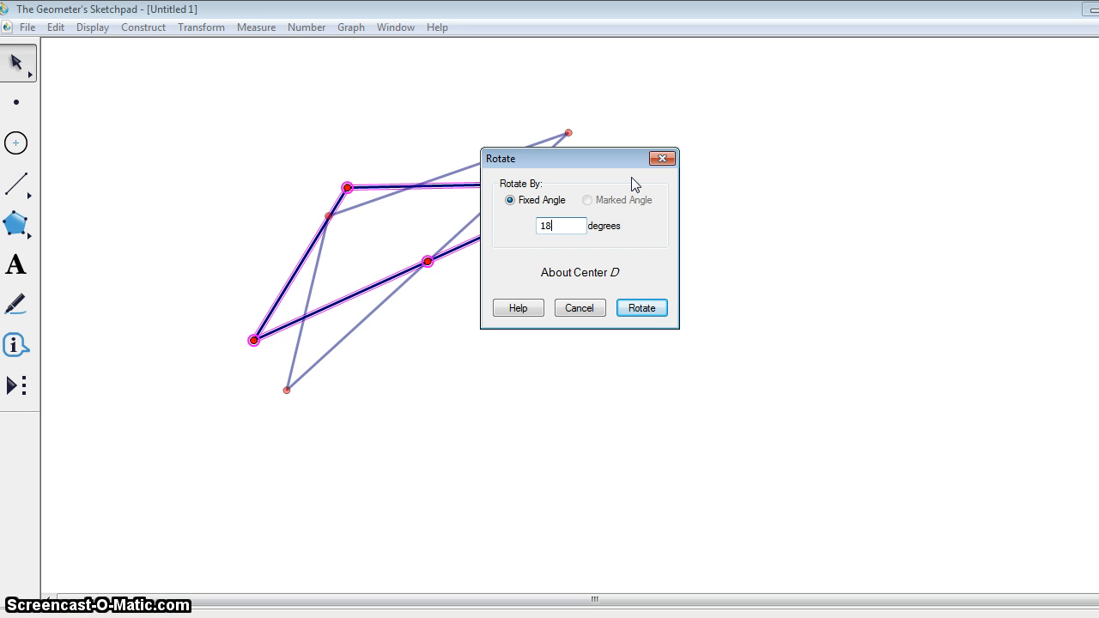
type("0")
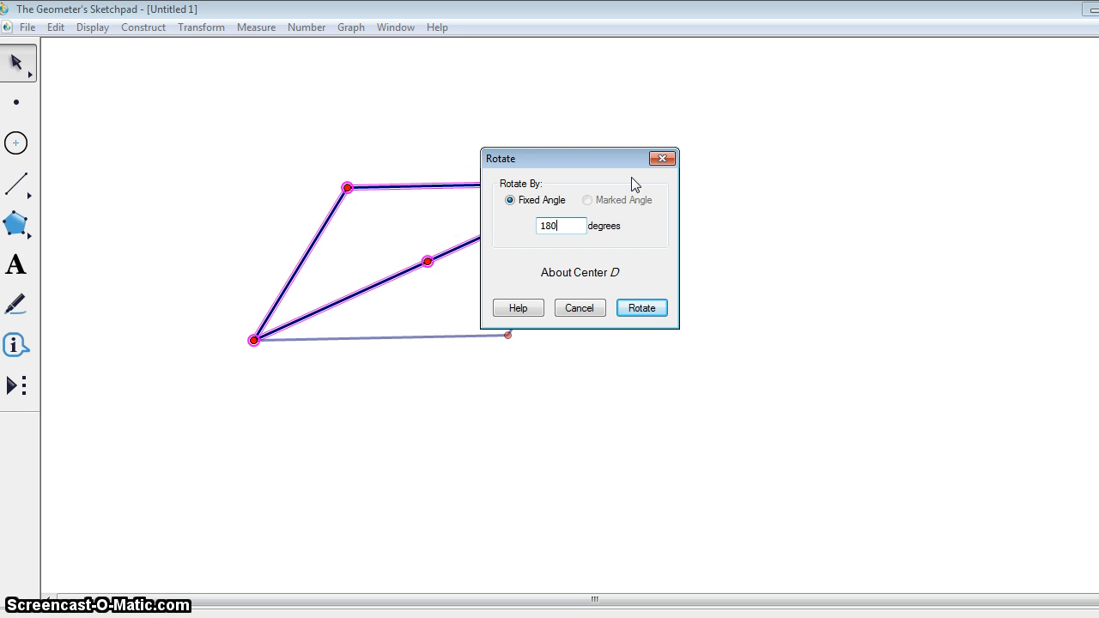
left_click(649, 311)
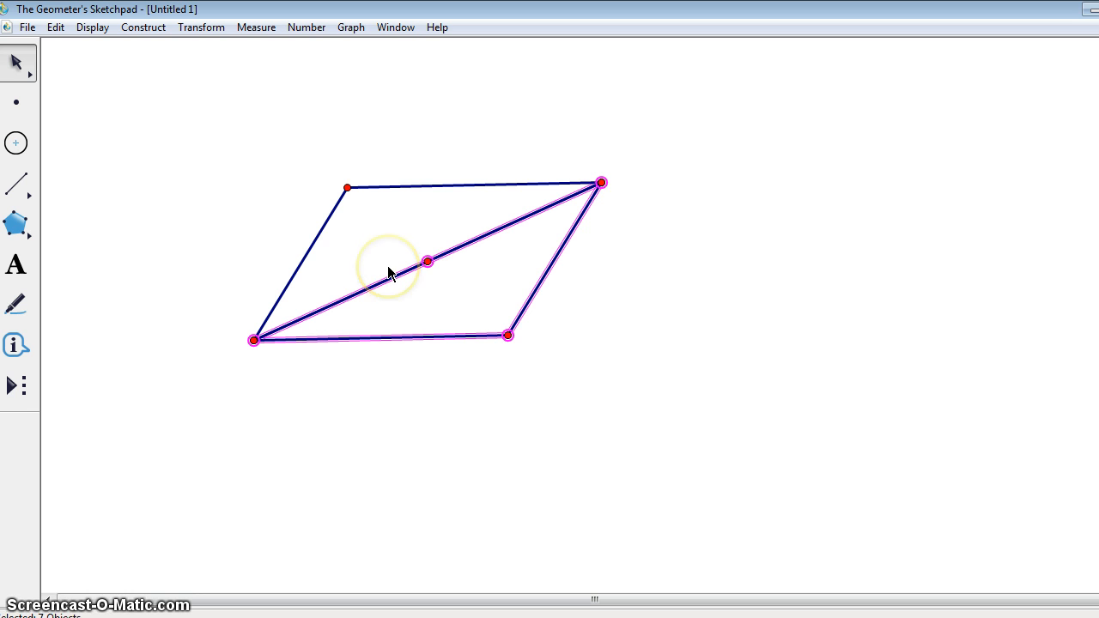
left_click(241, 188)
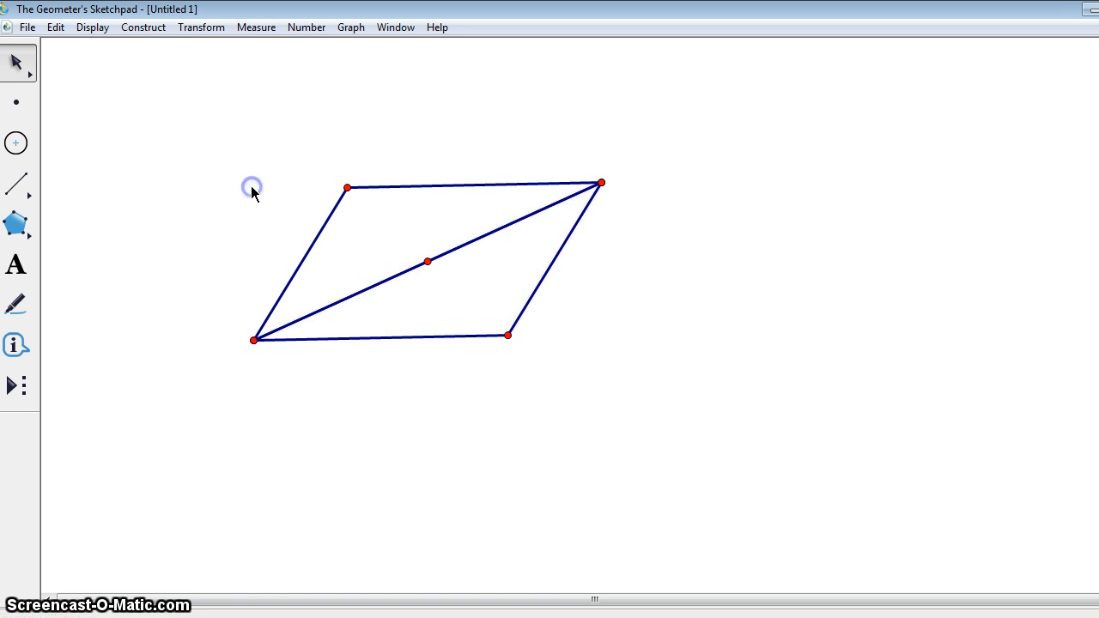